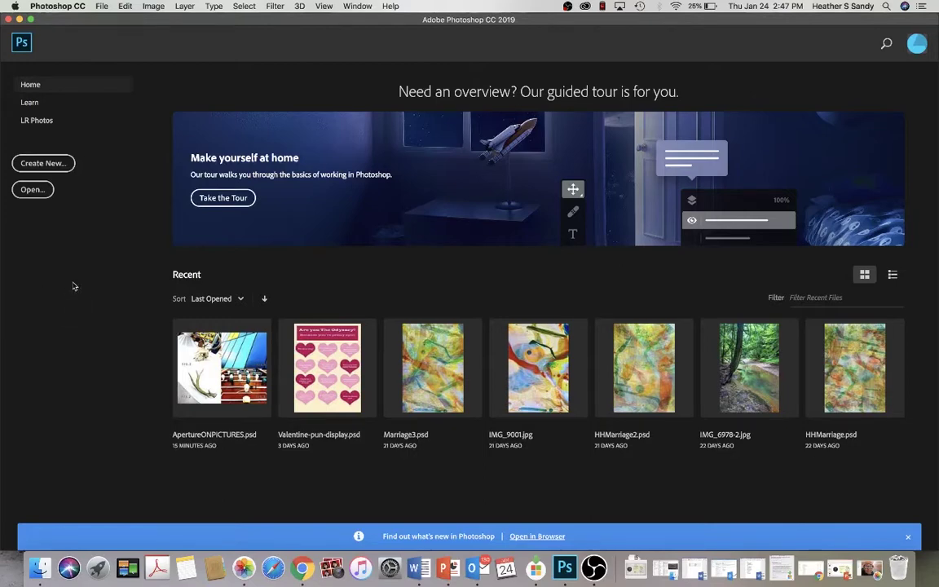
- Make a new blank document 12 × 4 inches at 150 pixels/inch in landscape orientation
{"action": "left_click", "coordinate": [52, 167]}
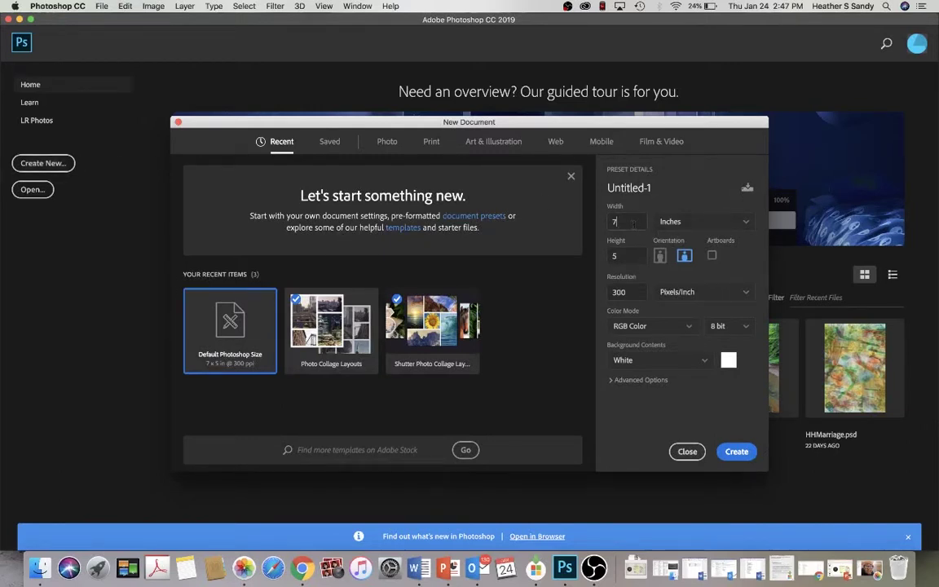
{"action": "double_click", "coordinate": [627, 222]}
{"action": "type", "text": "12"}
{"action": "double_click", "coordinate": [633, 256]}
{"action": "type", "text": "4"}
{"action": "left_click", "coordinate": [635, 292]}
{"action": "type", "text": "150"}
{"action": "left_click", "coordinate": [661, 258]}
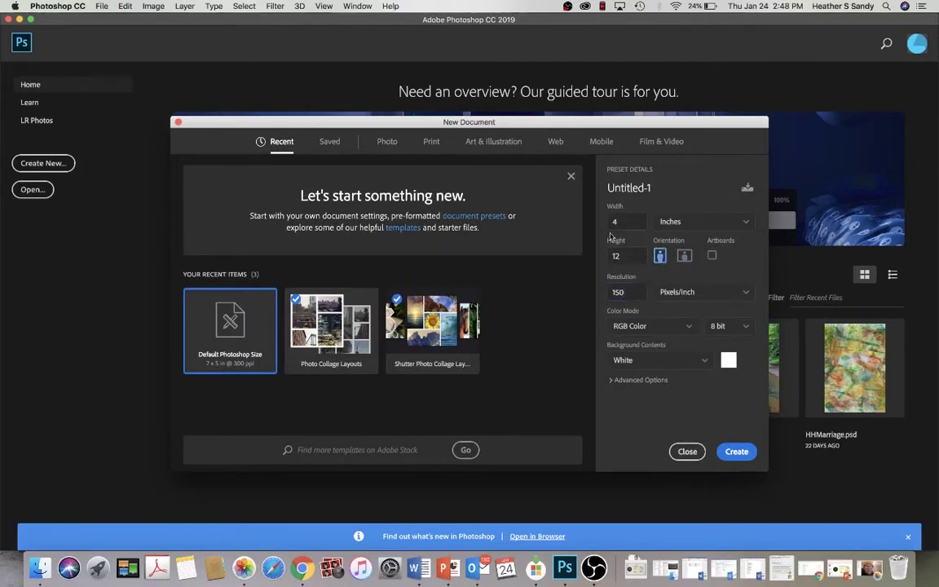
{"action": "left_click", "coordinate": [685, 257]}
{"action": "left_click", "coordinate": [738, 453]}
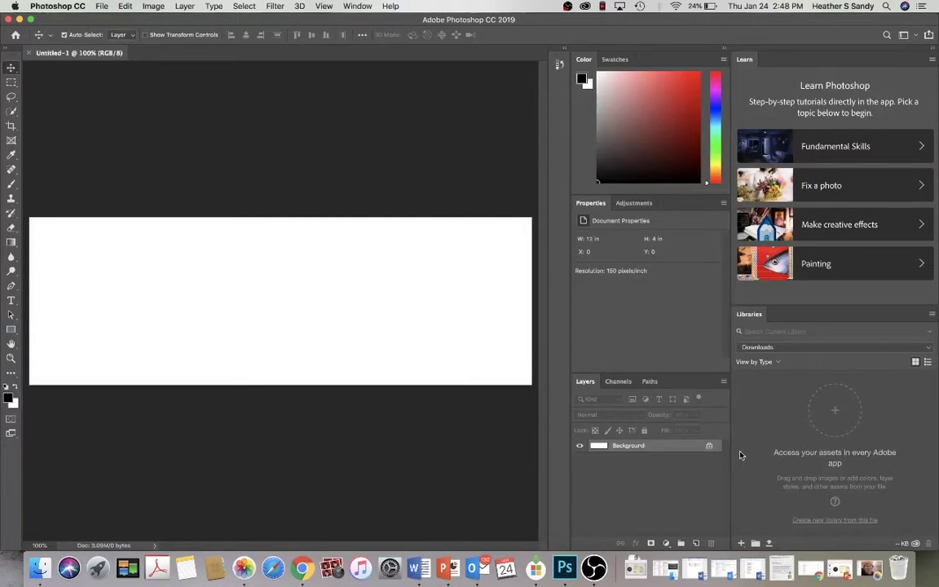
- Open IMG_6063.jpg and IMG_6059.jpg together from the Aperture folder
{"action": "left_click", "coordinate": [102, 7]}
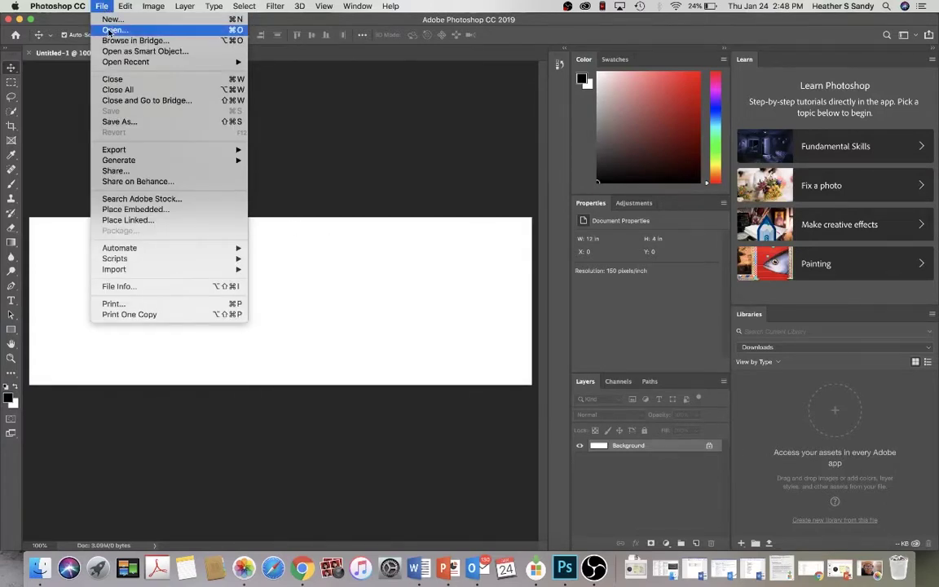
{"action": "left_click", "coordinate": [112, 30]}
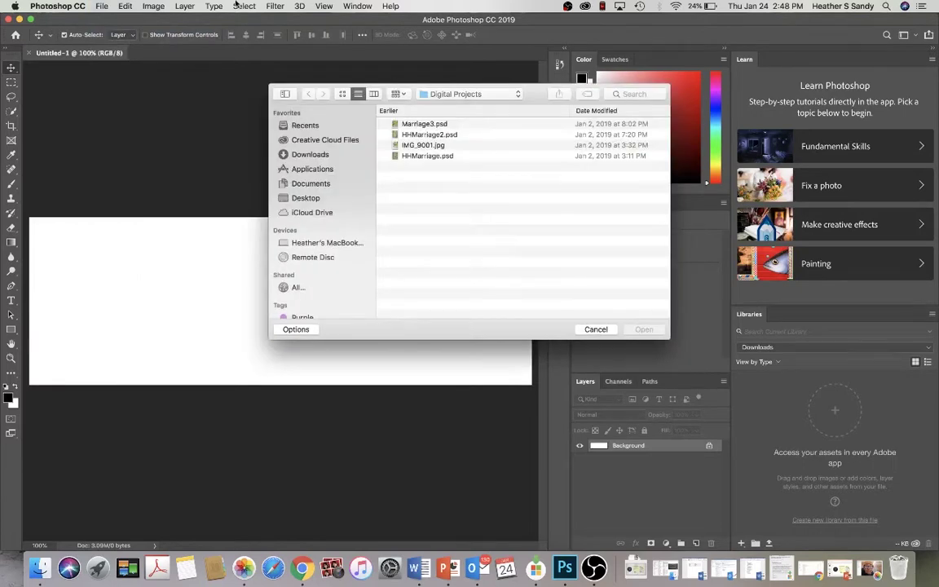
{"action": "left_click", "coordinate": [480, 93]}
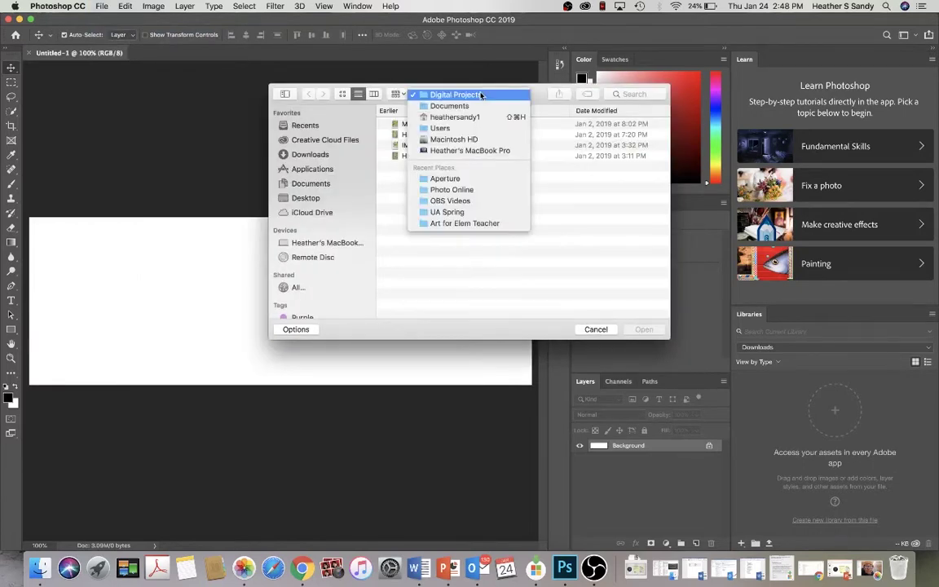
{"action": "left_click", "coordinate": [478, 184]}
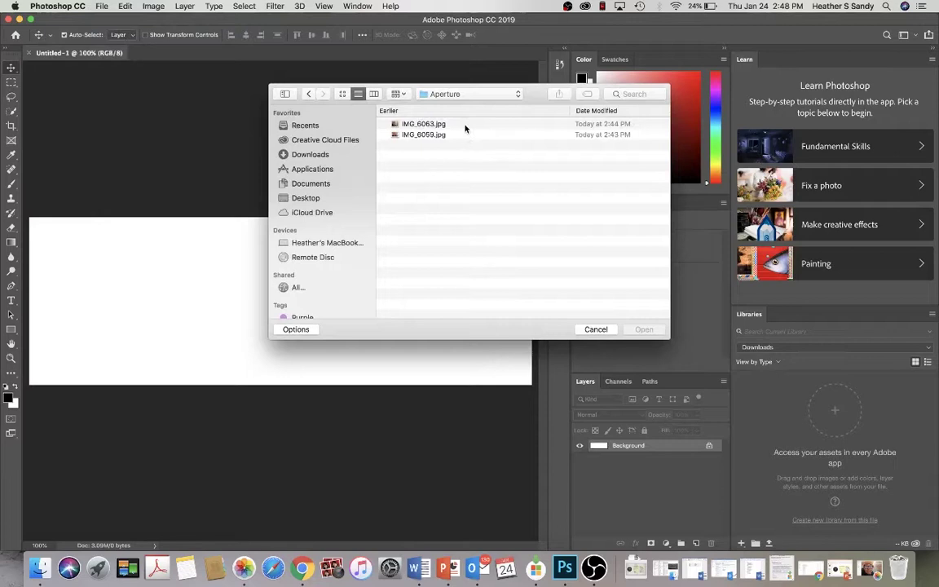
{"action": "left_click", "coordinate": [465, 127]}
{"action": "left_click", "coordinate": [469, 134], "text": "shift"}
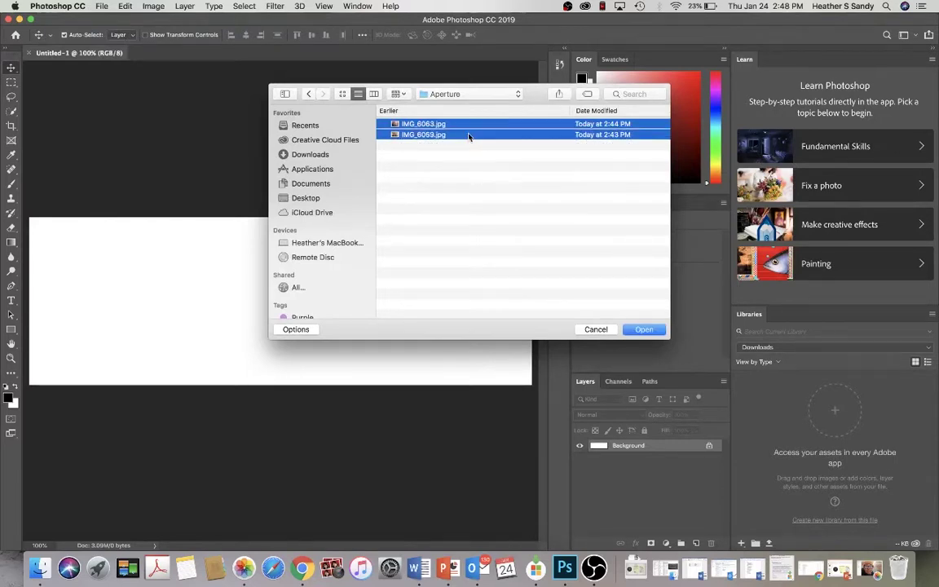
{"action": "left_click", "coordinate": [644, 331]}
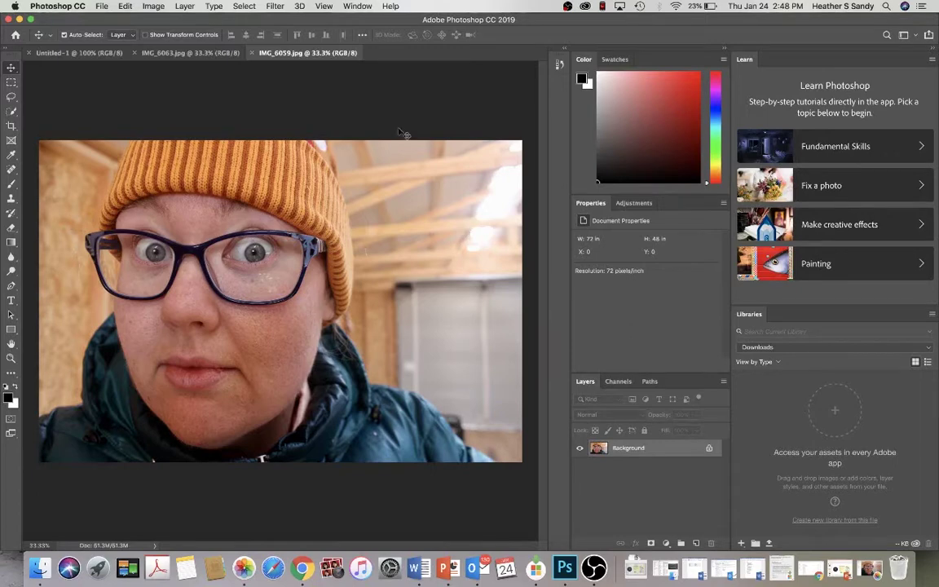
- Read IMG_6063.jpg's camera data in File Info: 18 mm, 1/30 sec, f/11, ISO 1000
{"action": "left_click", "coordinate": [55, 54]}
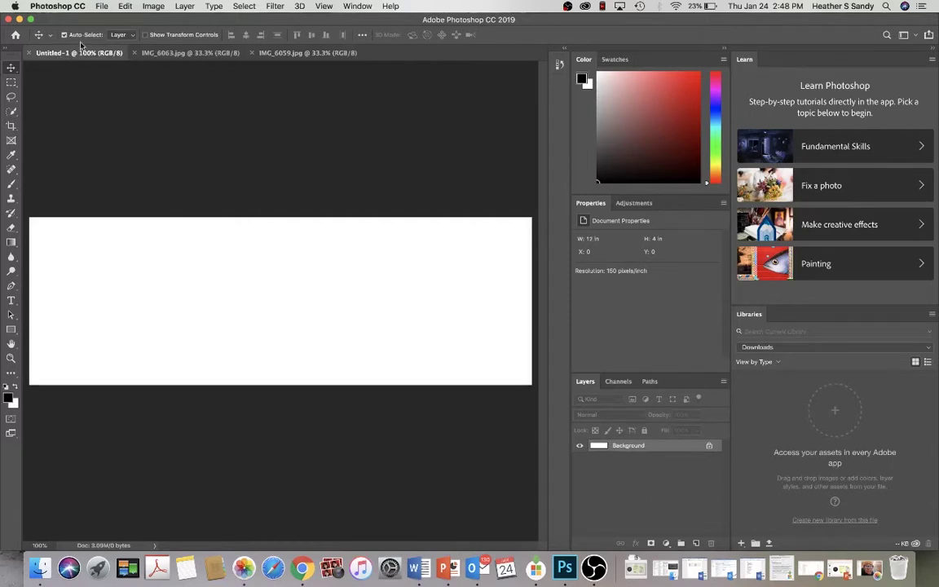
{"action": "left_click", "coordinate": [207, 54]}
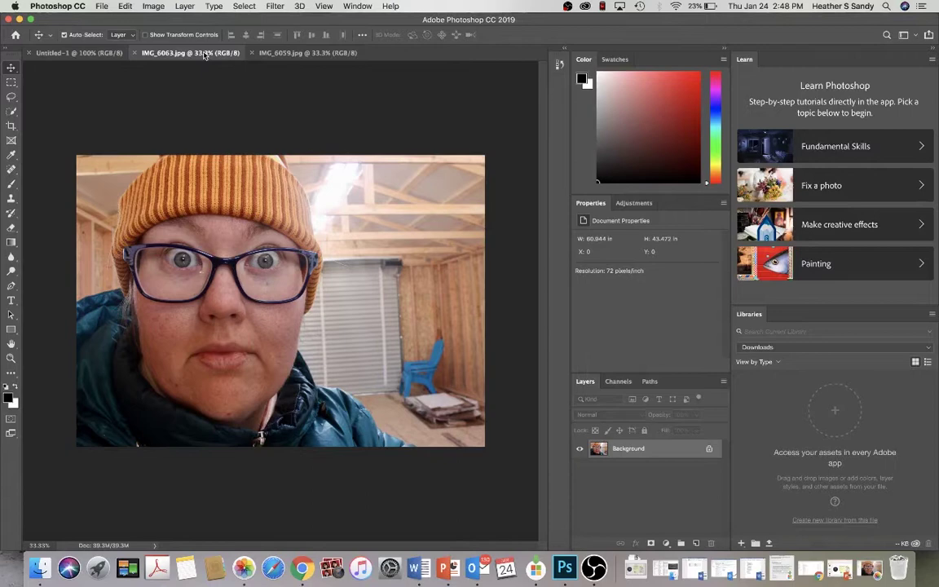
{"action": "left_click", "coordinate": [102, 6]}
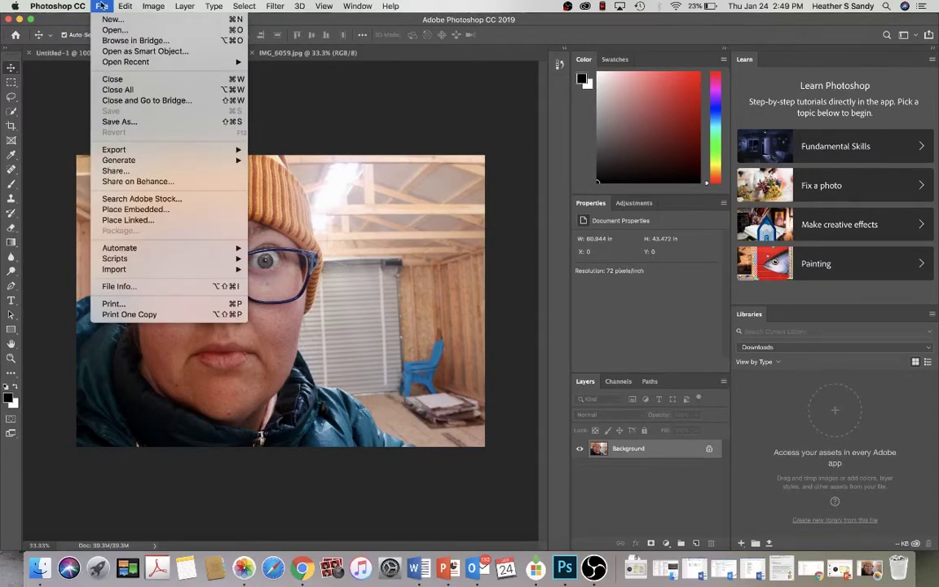
{"action": "left_click", "coordinate": [137, 289]}
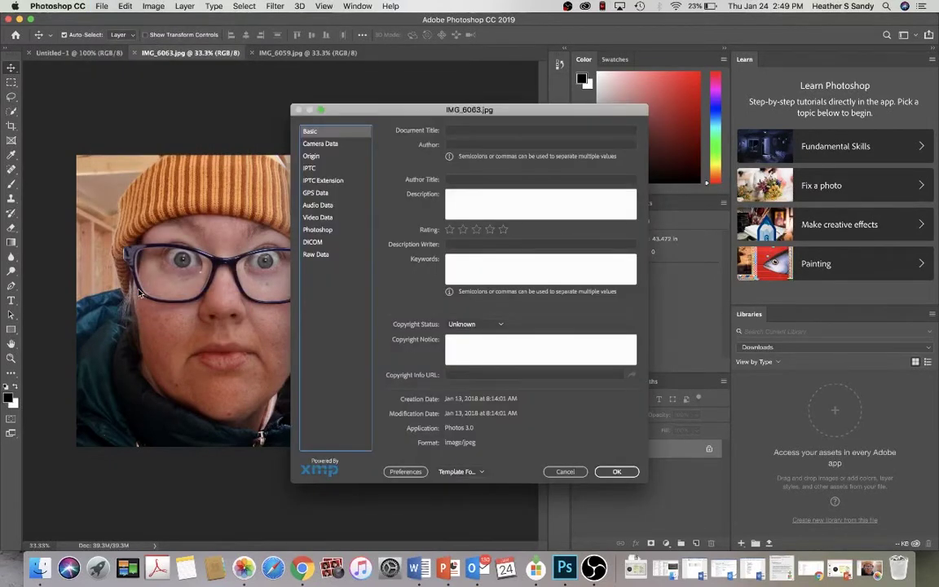
{"action": "left_click", "coordinate": [351, 147]}
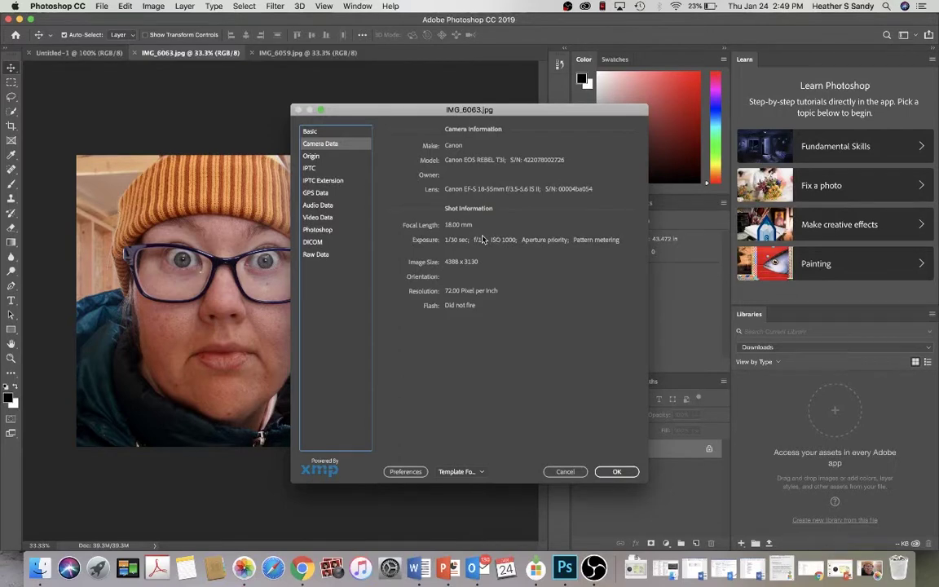
{"action": "left_click", "coordinate": [624, 472]}
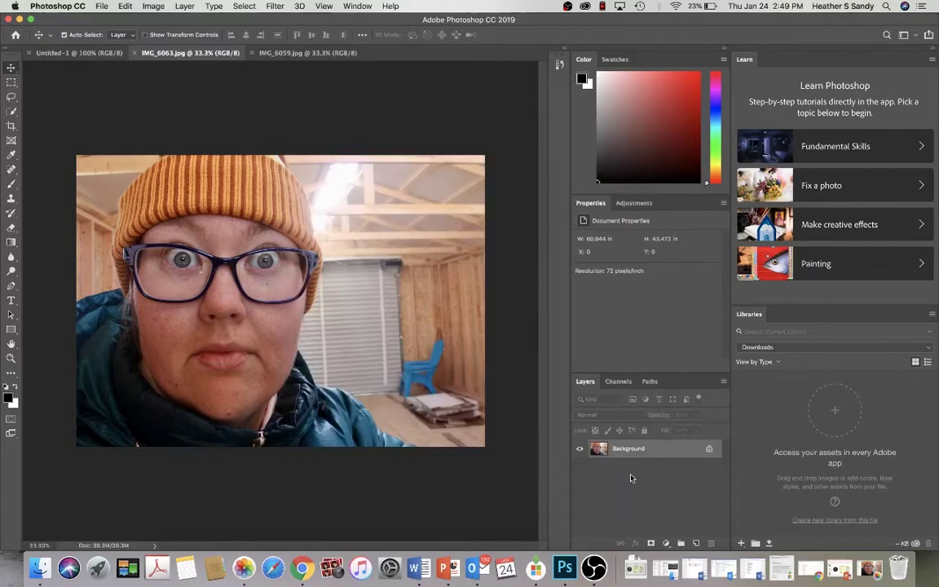
{"action": "left_click", "coordinate": [324, 55]}
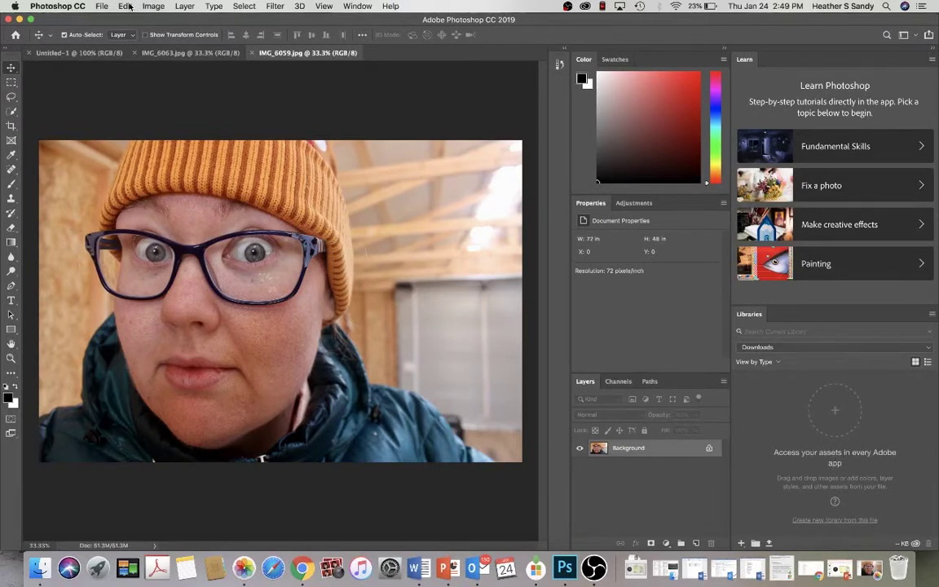
{"action": "left_click", "coordinate": [104, 6]}
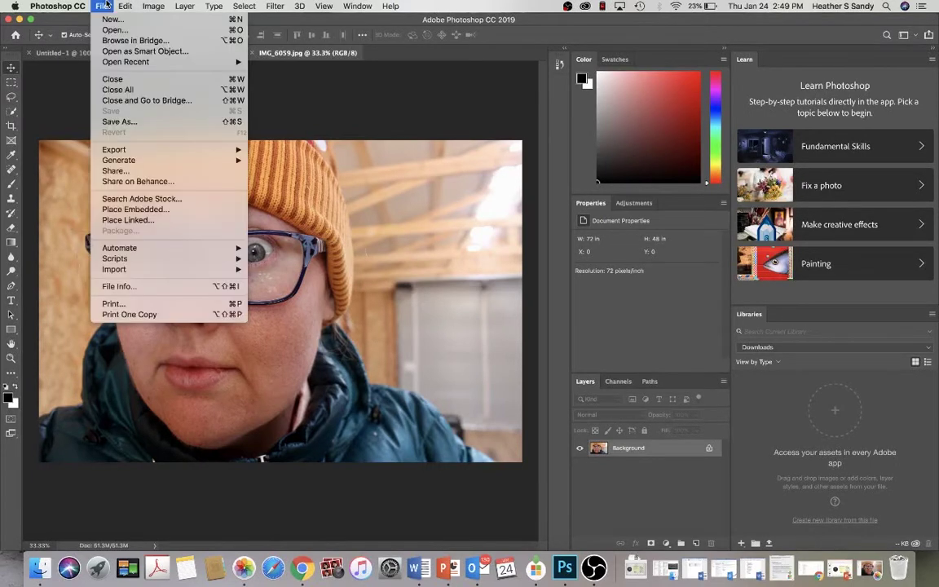
{"action": "left_click", "coordinate": [120, 287]}
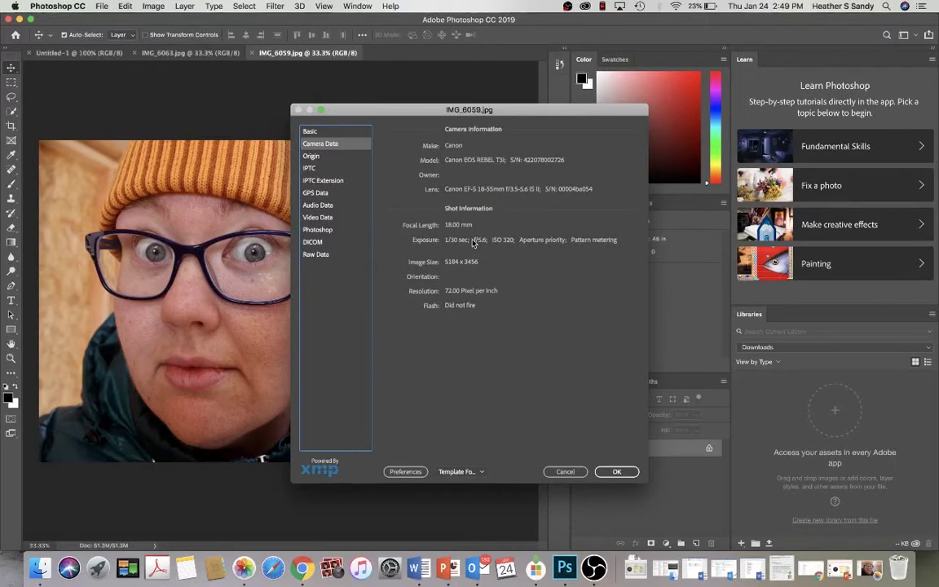
{"action": "key", "text": "Escape"}
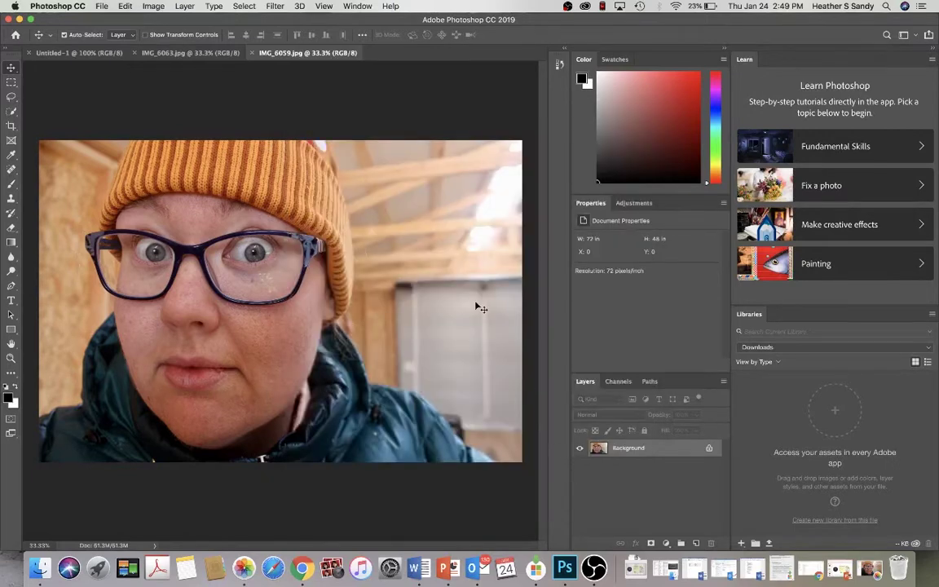
{"action": "left_click", "coordinate": [208, 51]}
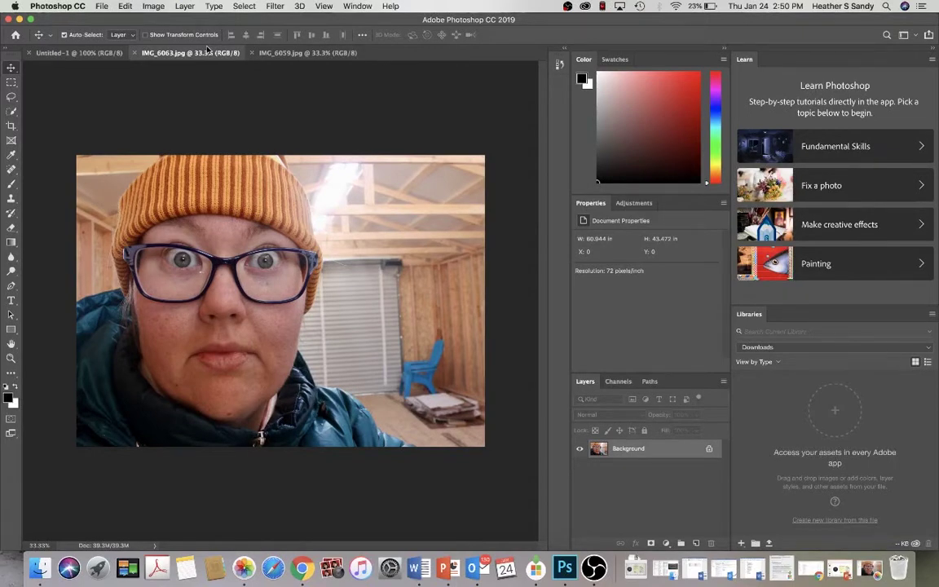
- Float the IMG_6059.jpg window and drag its layer onto Untitled-1 as Layer 1
{"action": "left_click", "coordinate": [285, 52]}
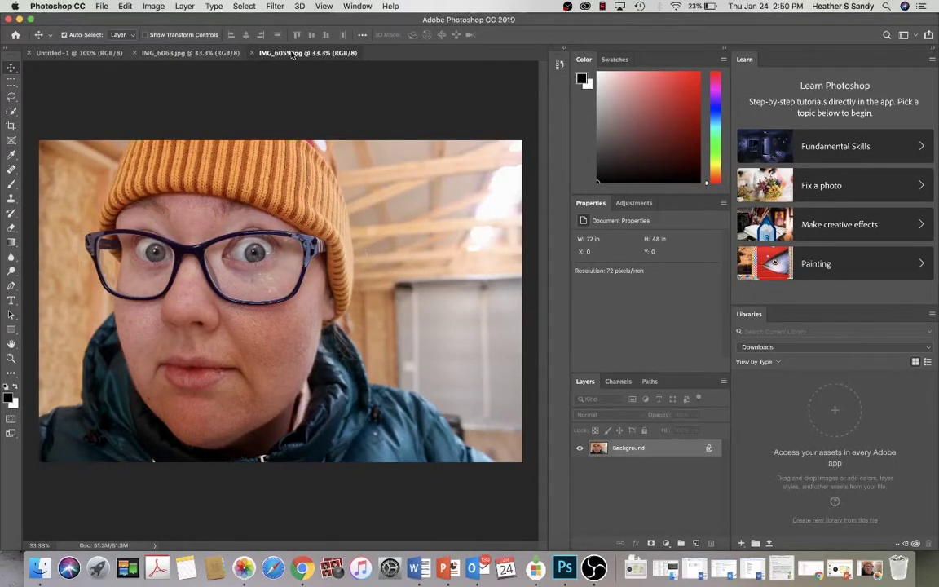
{"action": "left_click_drag", "start_coordinate": [292, 57], "coordinate": [335, 158]}
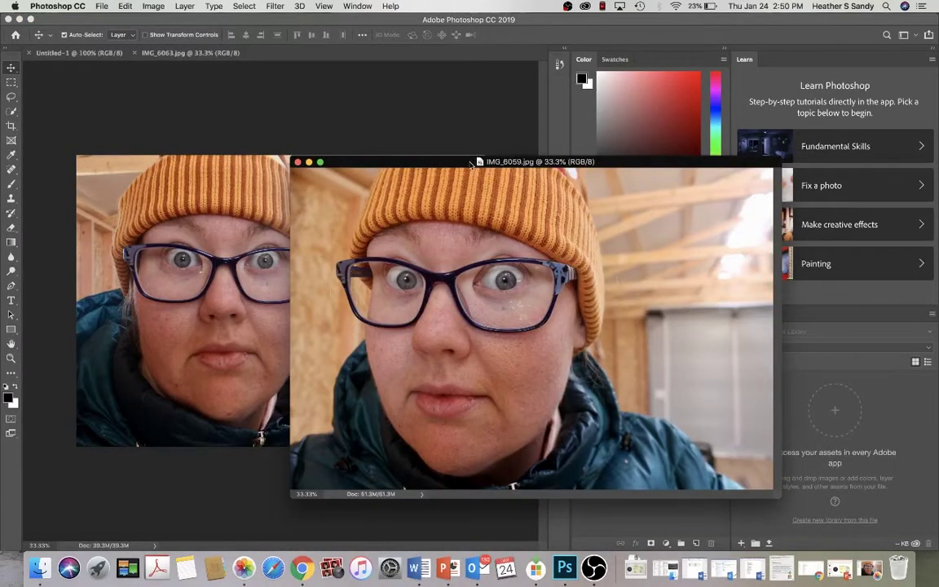
{"action": "left_click_drag", "start_coordinate": [471, 164], "coordinate": [632, 232]}
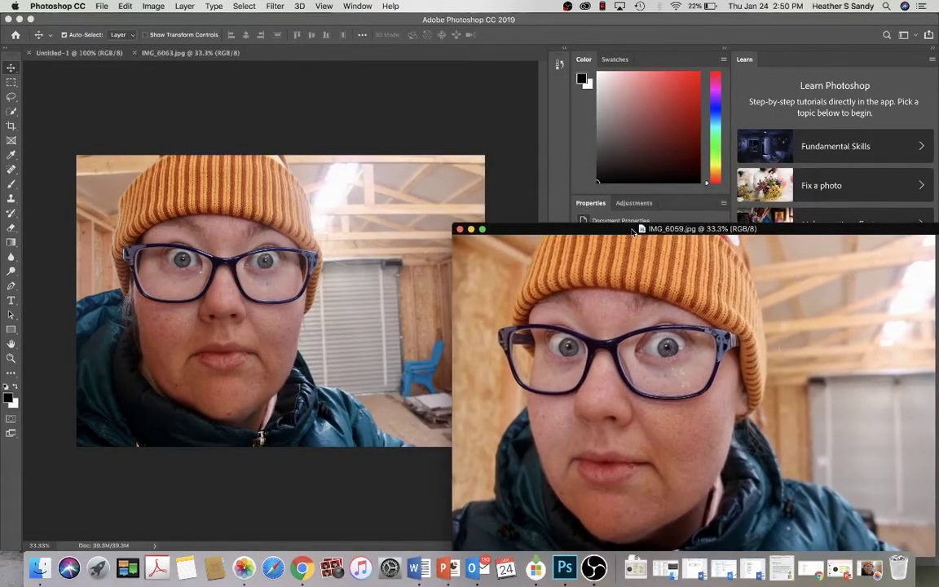
{"action": "left_click", "coordinate": [52, 56]}
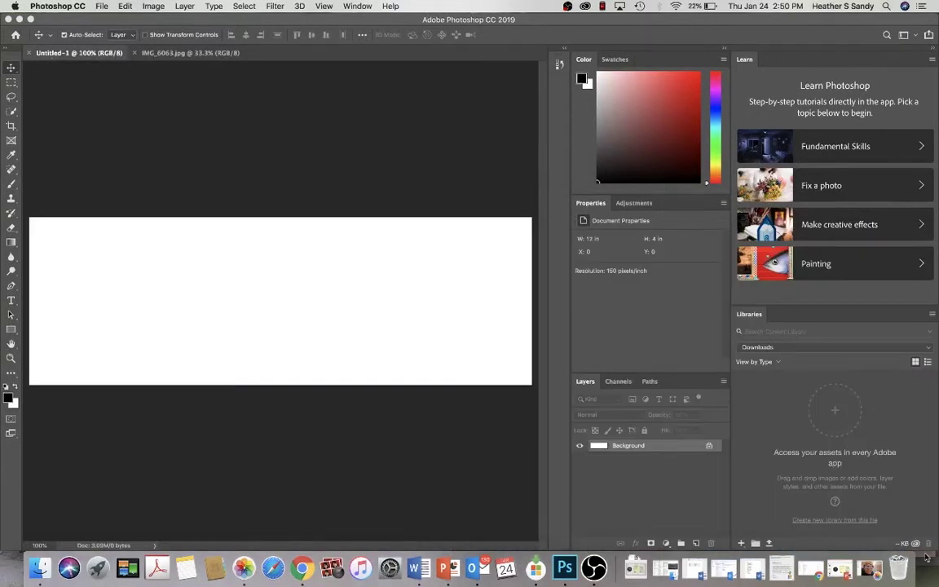
{"action": "key", "text": "ctrl+Tab"}
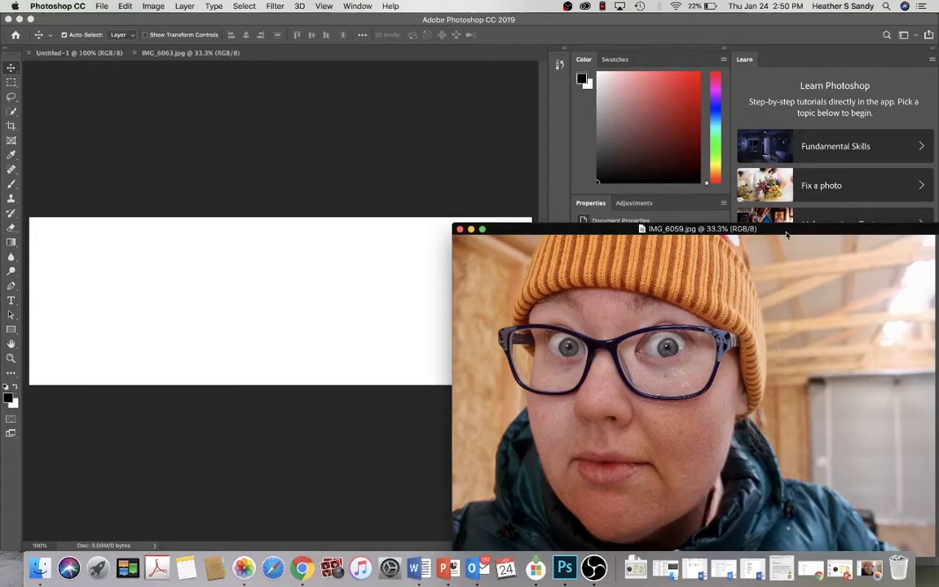
{"action": "left_click_drag", "start_coordinate": [784, 233], "coordinate": [635, 499]}
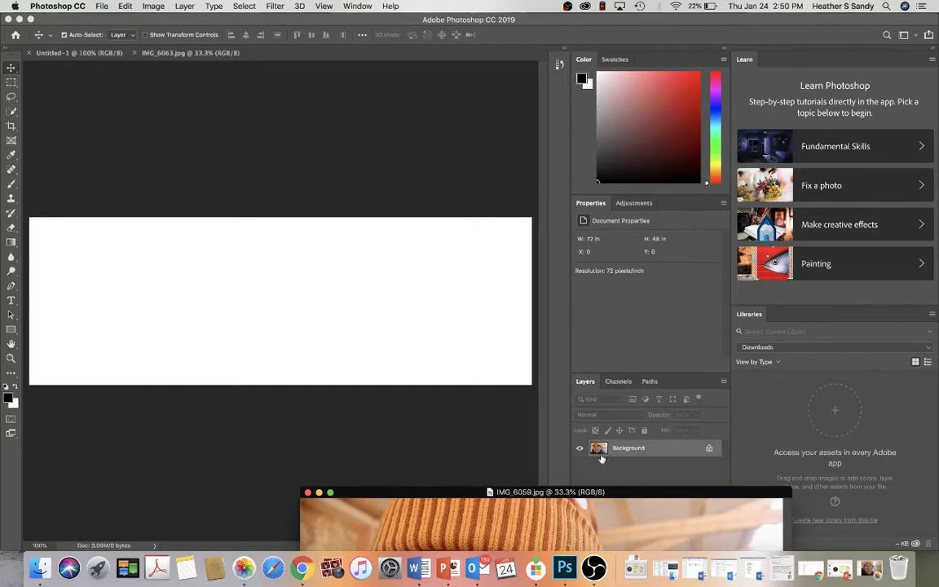
{"action": "left_click_drag", "start_coordinate": [600, 458], "coordinate": [137, 310]}
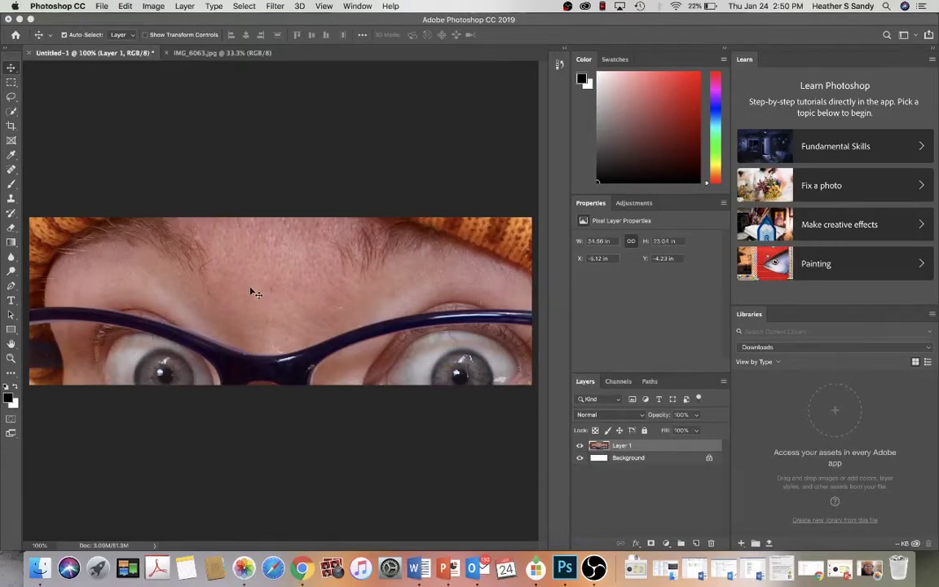
- Start scaling Layer 1 and roughly size the portrait over the white canvas
{"action": "scroll", "coordinate": [252, 291], "scroll_direction": "down", "scroll_amount": 3}
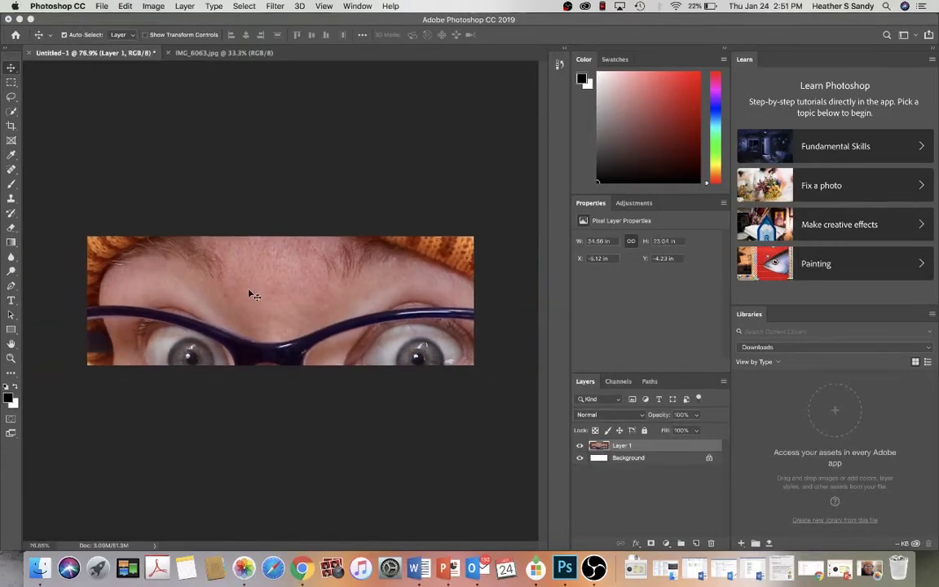
{"action": "scroll", "coordinate": [251, 290], "scroll_direction": "down", "scroll_amount": 1}
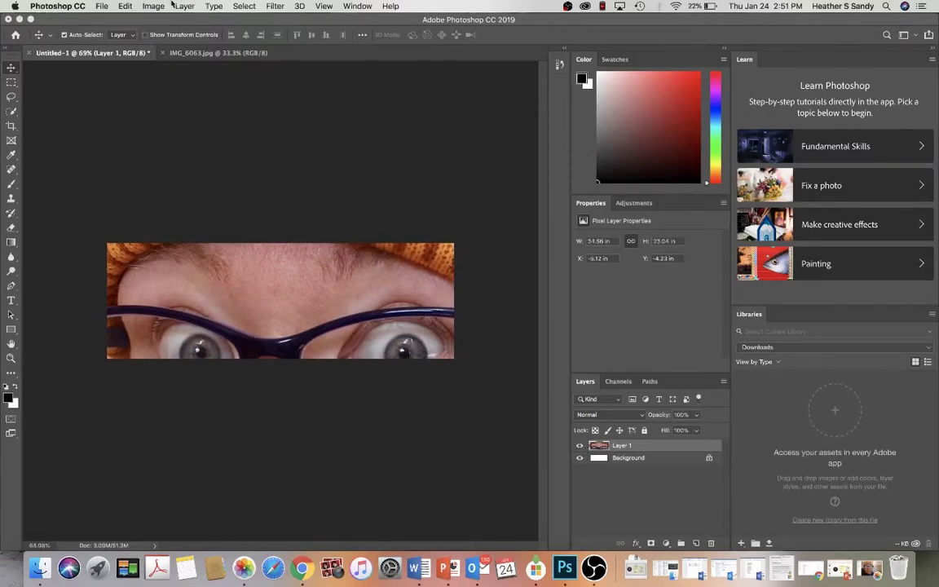
{"action": "left_click", "coordinate": [126, 7]}
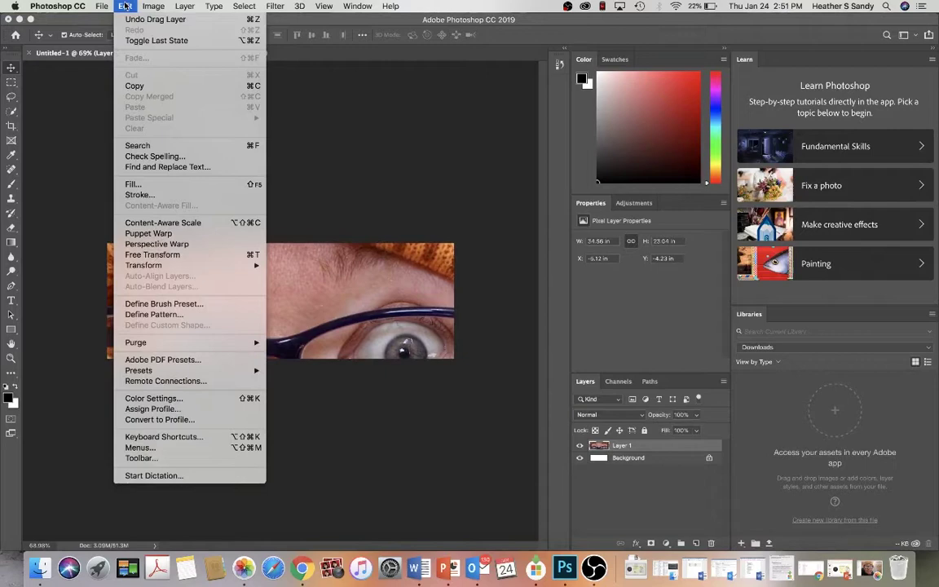
{"action": "mouse_move", "coordinate": [204, 265]}
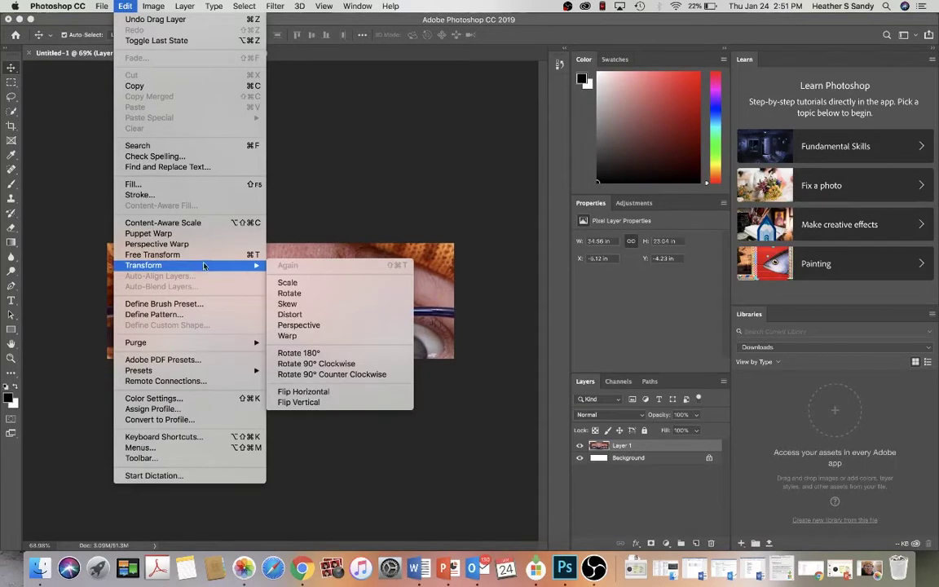
{"action": "left_click", "coordinate": [287, 282]}
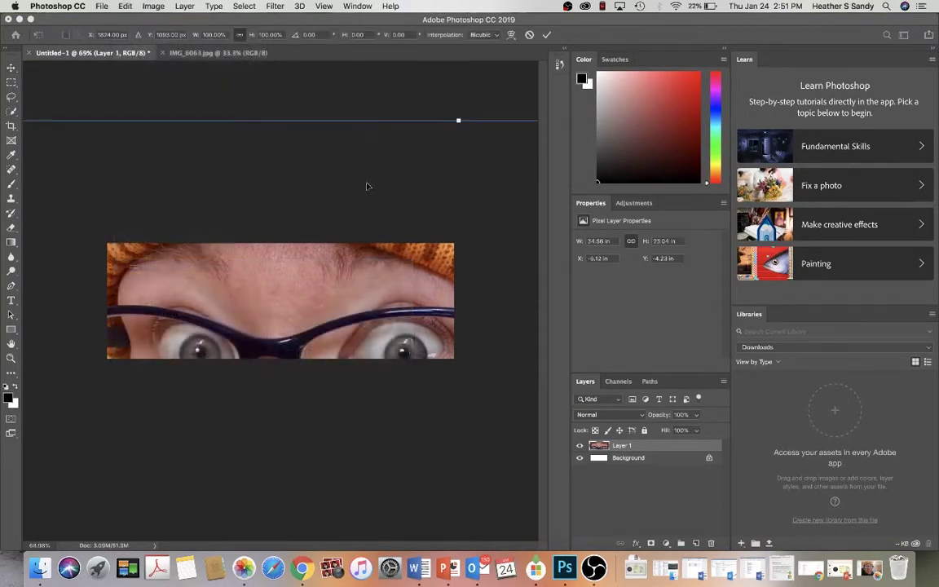
{"action": "scroll", "coordinate": [366, 186], "scroll_direction": "down", "scroll_amount": 6}
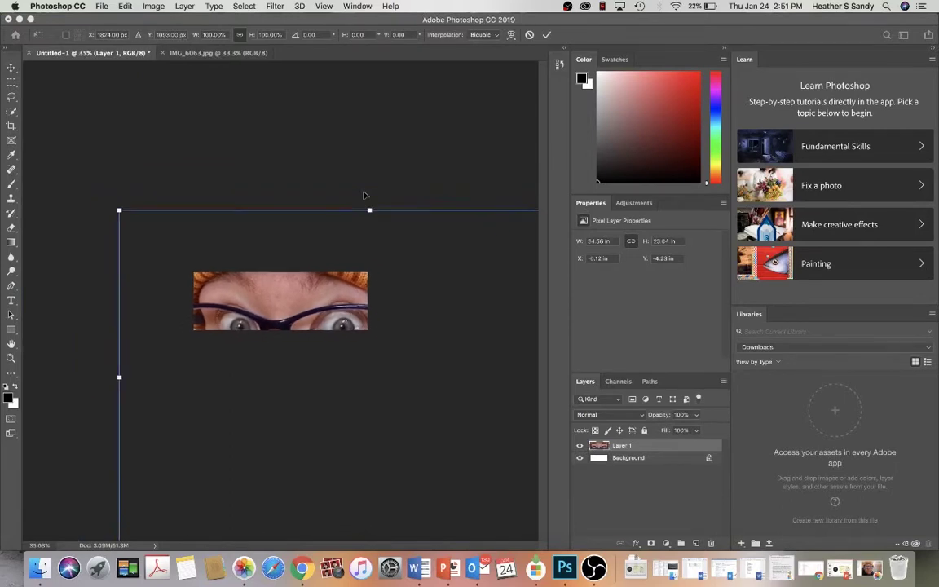
{"action": "scroll", "coordinate": [364, 194], "scroll_direction": "down", "scroll_amount": 1}
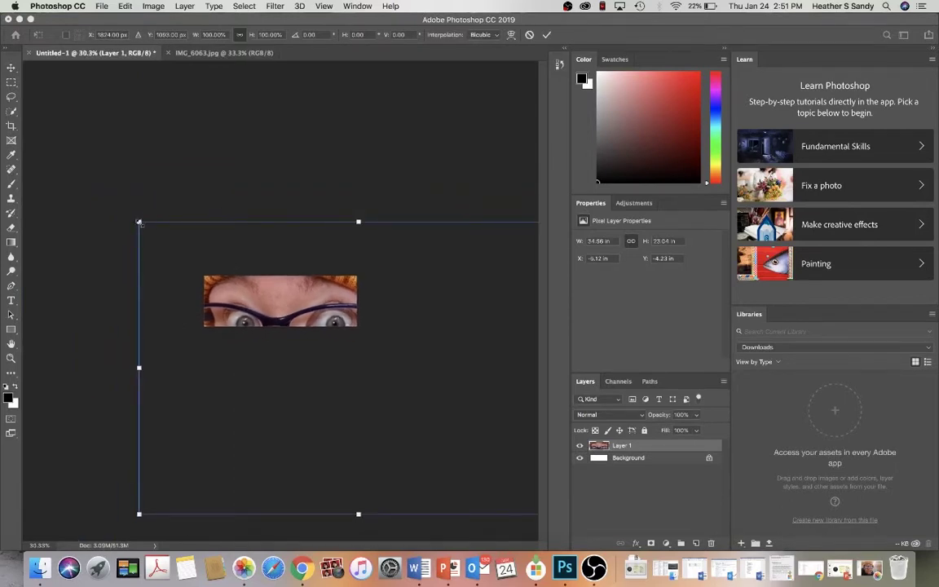
{"action": "left_click_drag", "start_coordinate": [139, 222], "coordinate": [198, 263]}
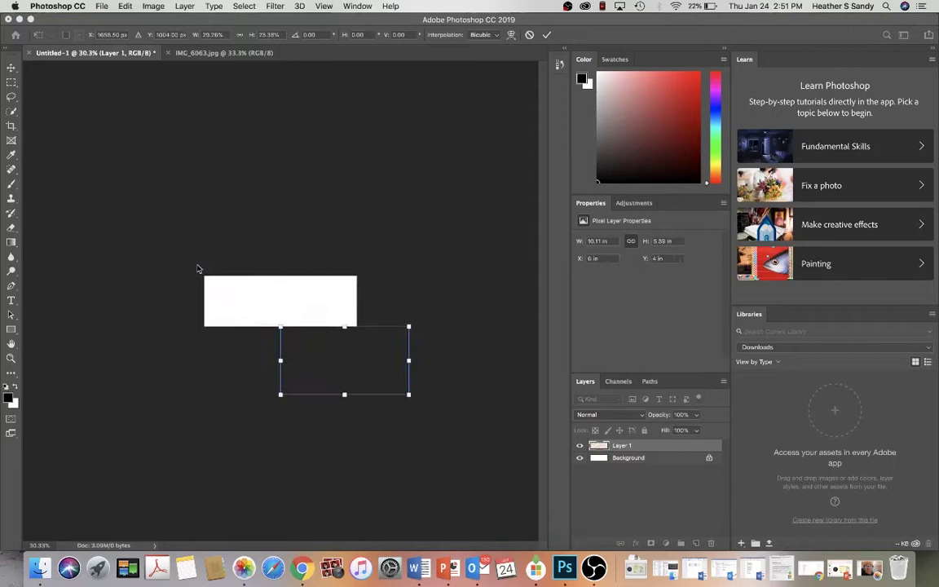
{"action": "left_click_drag", "start_coordinate": [280, 325], "coordinate": [230, 295]}
{"action": "left_click_drag", "start_coordinate": [320, 324], "coordinate": [275, 284]}
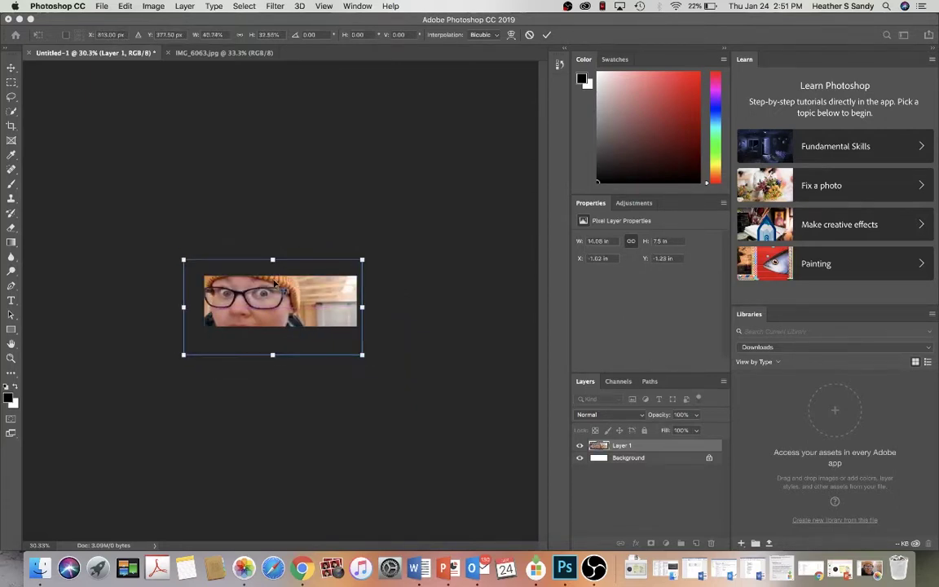
{"action": "scroll", "coordinate": [274, 318], "scroll_direction": "up", "scroll_amount": 3}
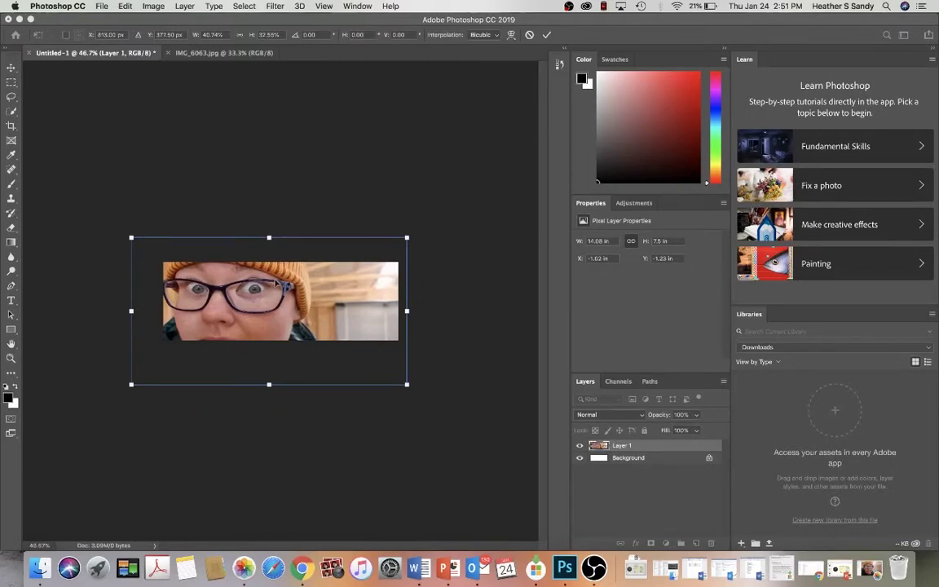
{"action": "scroll", "coordinate": [277, 279], "scroll_direction": "up", "scroll_amount": 2}
{"action": "scroll", "coordinate": [316, 292], "scroll_direction": "up", "scroll_amount": 1}
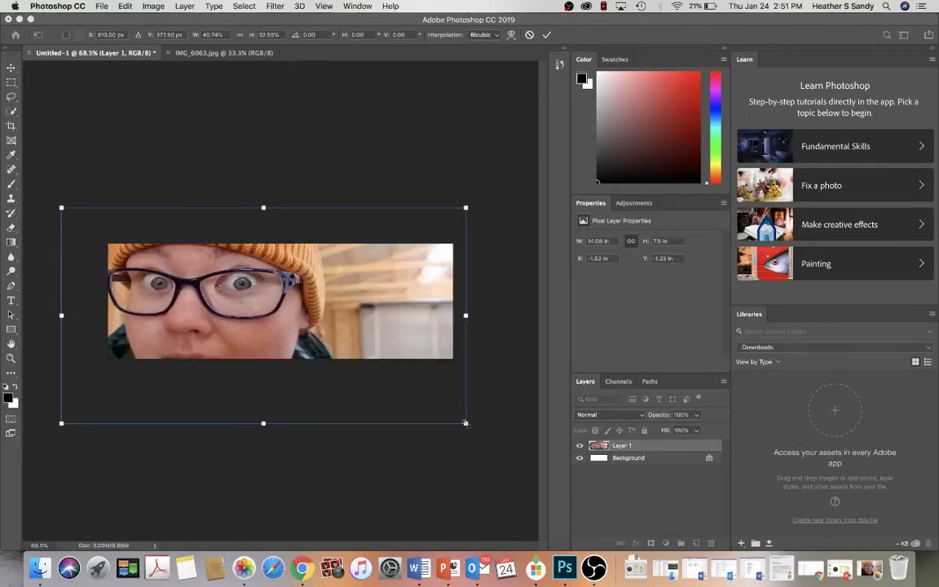
- Fit the portrait to 5.92 × 4.02 inches at the canvas's left edge and commit
{"action": "left_click_drag", "start_coordinate": [466, 422], "coordinate": [259, 332]}
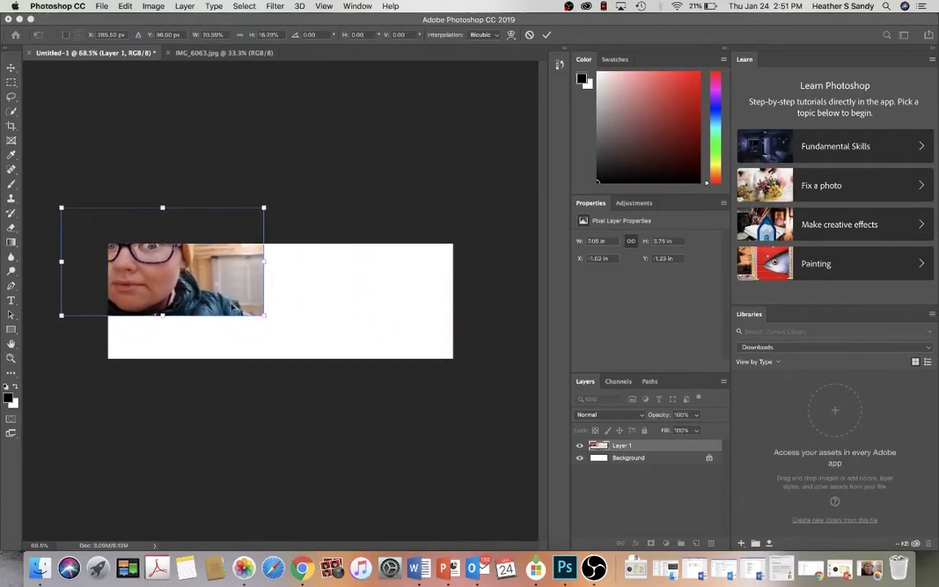
{"action": "left_click_drag", "start_coordinate": [224, 300], "coordinate": [267, 342]}
{"action": "mouse_move", "coordinate": [307, 255]}
{"action": "left_mouse_down"}
{"action": "mouse_move", "coordinate": [303, 242]}
{"action": "mouse_move", "coordinate": [301, 269]}
{"action": "mouse_move", "coordinate": [305, 252]}
{"action": "left_mouse_up"}
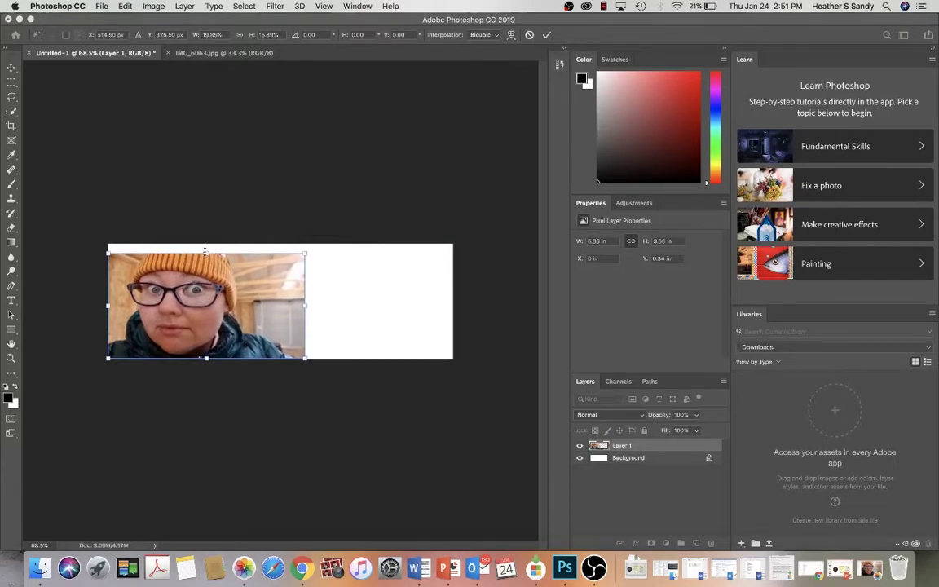
{"action": "left_click_drag", "start_coordinate": [206, 251], "coordinate": [206, 244]}
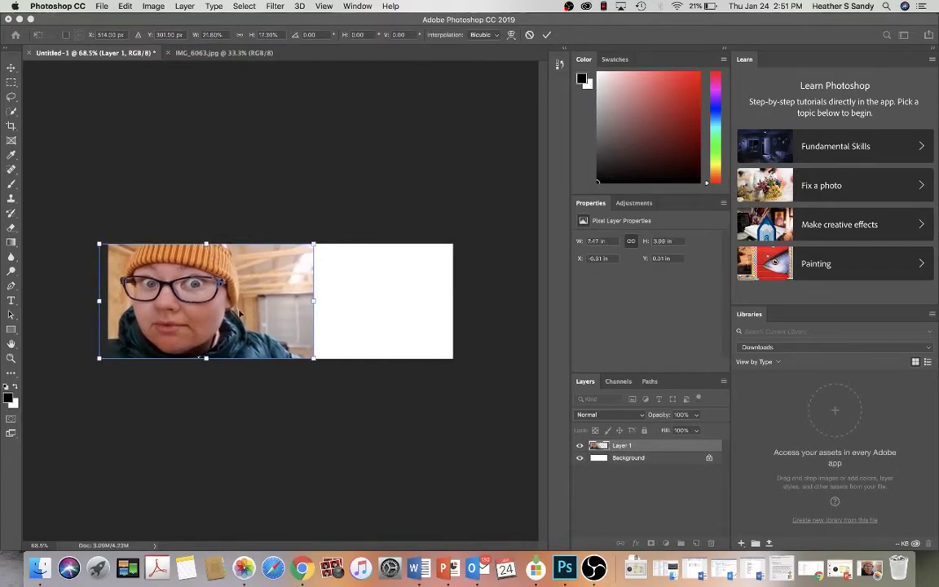
{"action": "left_click_drag", "start_coordinate": [239, 312], "coordinate": [237, 313]}
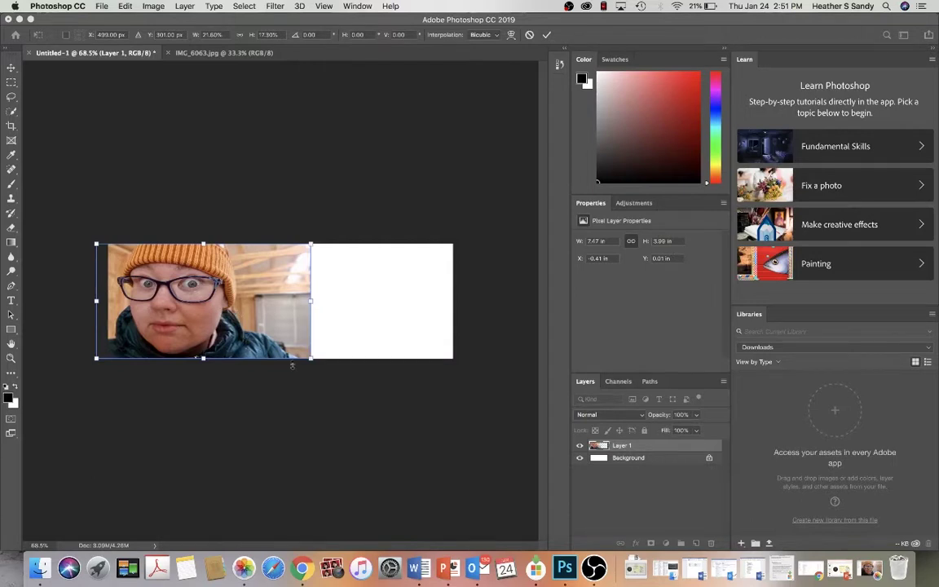
{"action": "left_click_drag", "start_coordinate": [311, 360], "coordinate": [313, 392]}
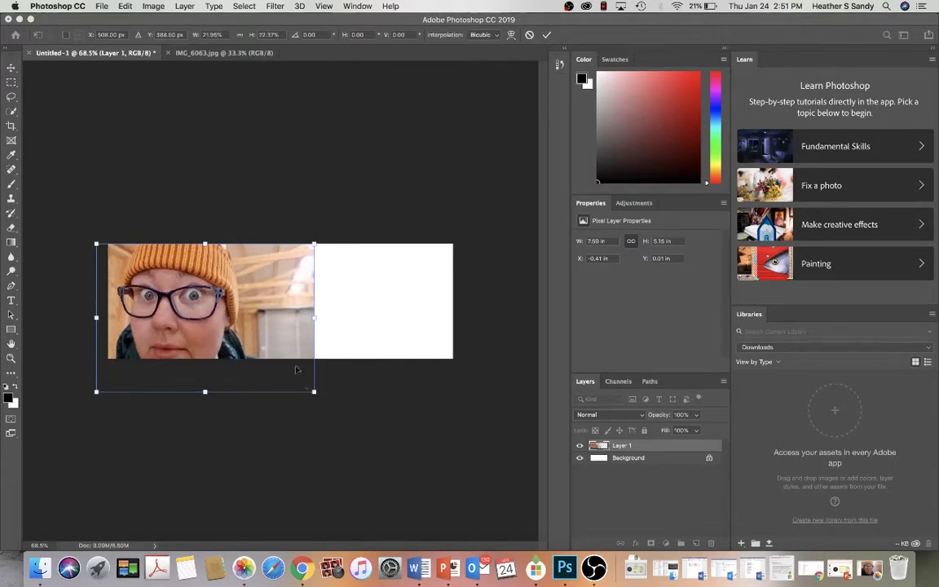
{"action": "left_click_drag", "start_coordinate": [319, 243], "coordinate": [245, 286]}
{"action": "left_click_drag", "start_coordinate": [239, 323], "coordinate": [248, 271]}
{"action": "left_click_drag", "start_coordinate": [258, 345], "coordinate": [276, 361]}
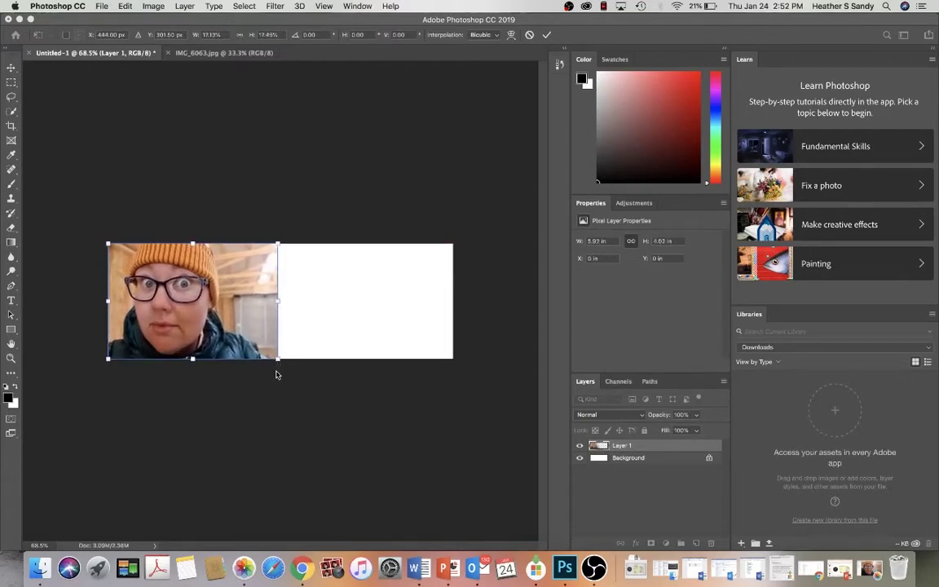
{"action": "key", "text": "Return"}
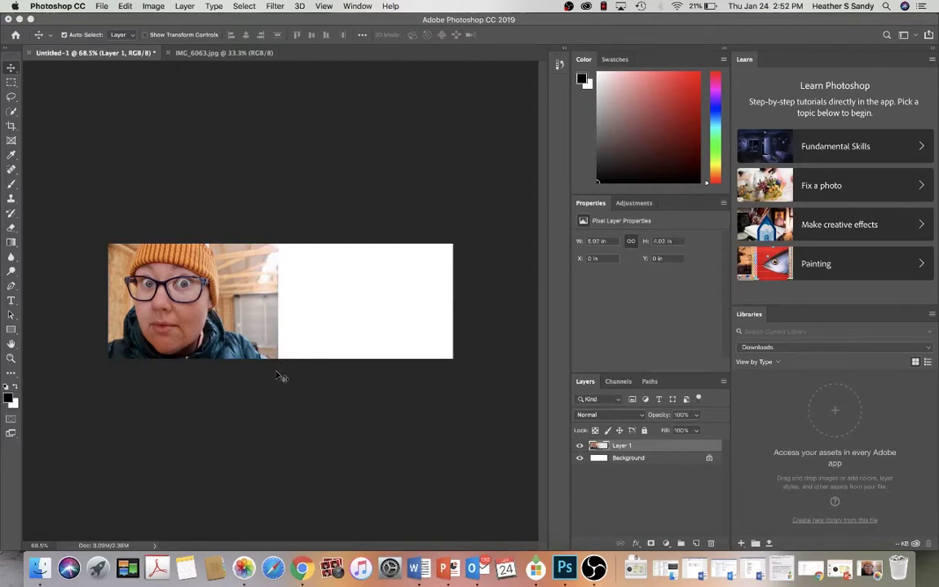
- Pull IMG_6063.jpg out into its own window and rearrange the Photoshop windows
{"action": "left_click", "coordinate": [243, 54]}
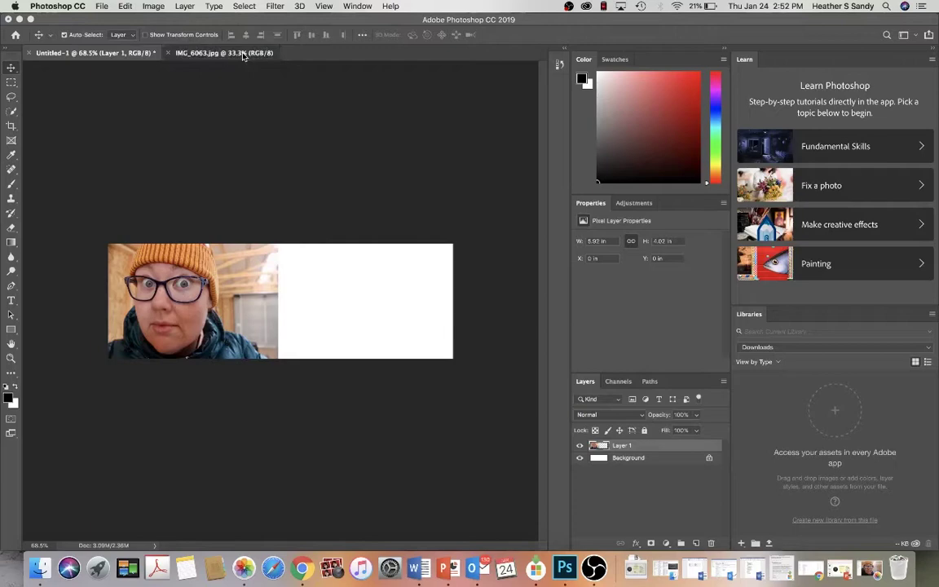
{"action": "left_click_drag", "start_coordinate": [253, 54], "coordinate": [258, 486]}
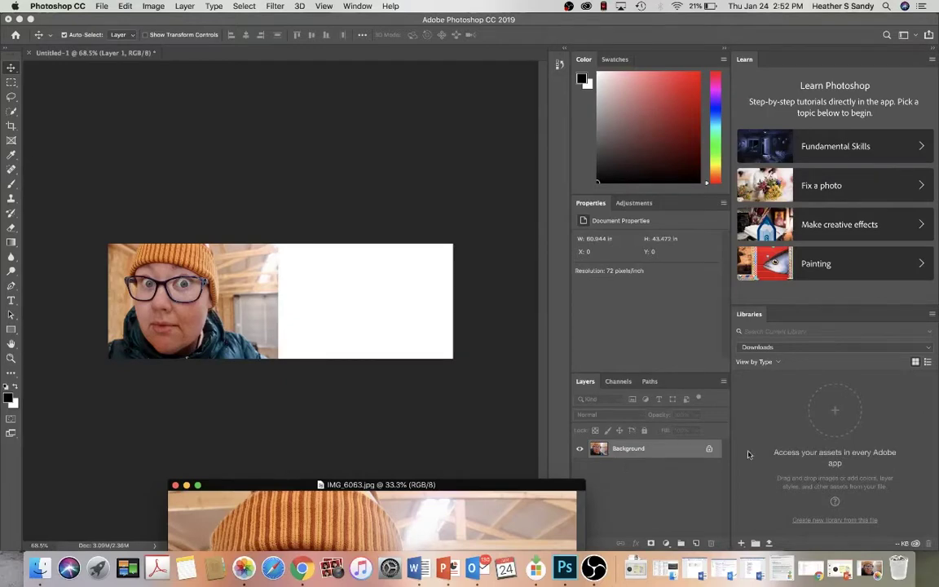
{"action": "left_click", "coordinate": [118, 53]}
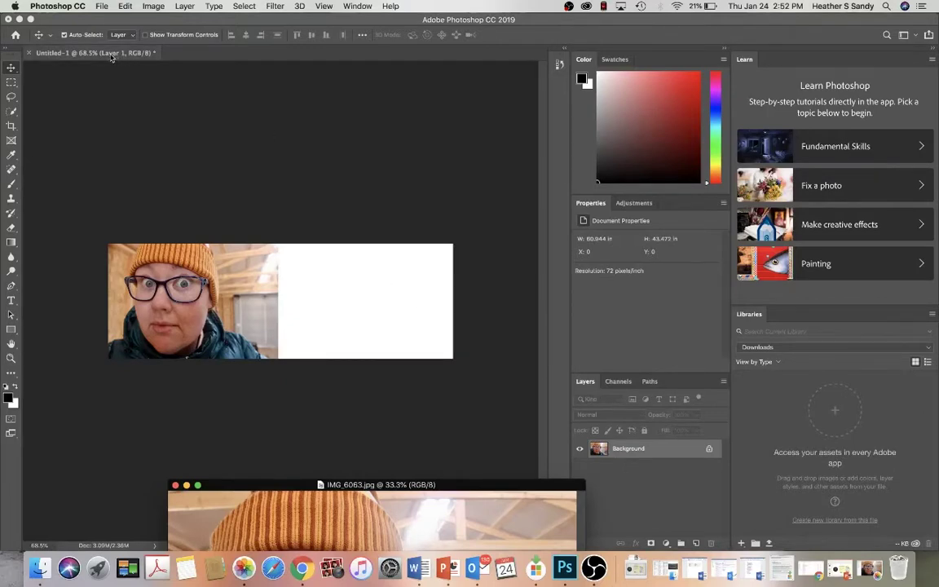
{"action": "left_click", "coordinate": [102, 53]}
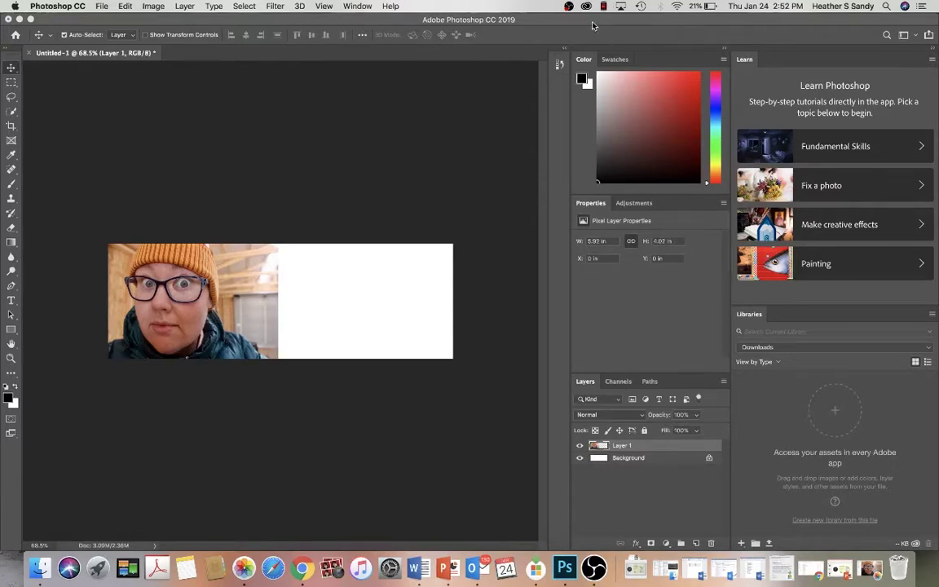
{"action": "left_click_drag", "start_coordinate": [592, 23], "coordinate": [665, 4]}
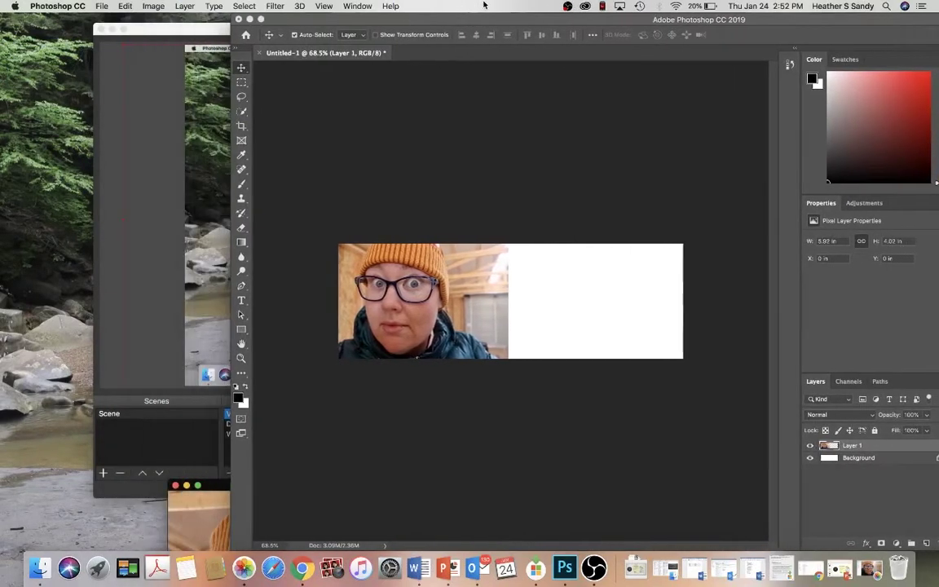
{"action": "left_click_drag", "start_coordinate": [186, 486], "coordinate": [23, 177]}
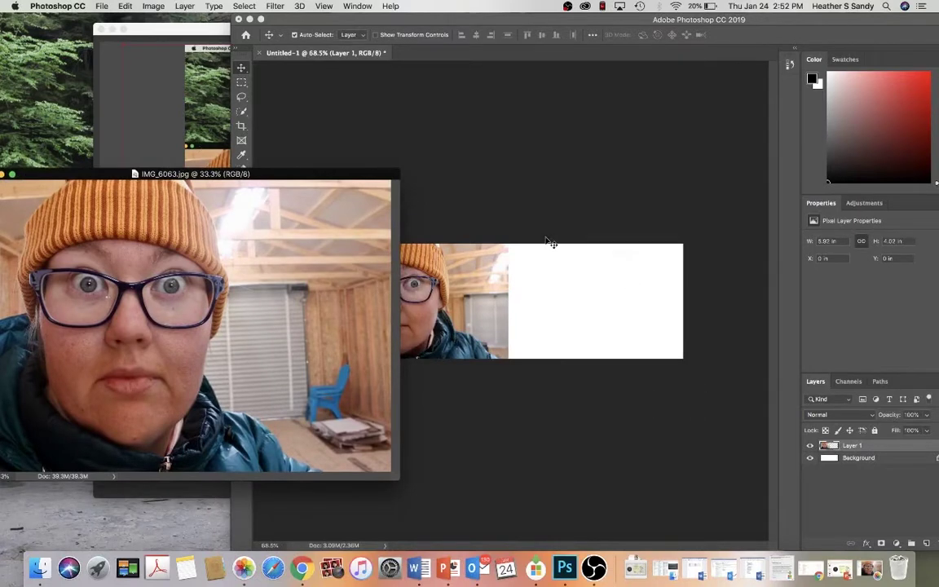
{"action": "left_click", "coordinate": [398, 18]}
{"action": "double_click", "coordinate": [399, 18]}
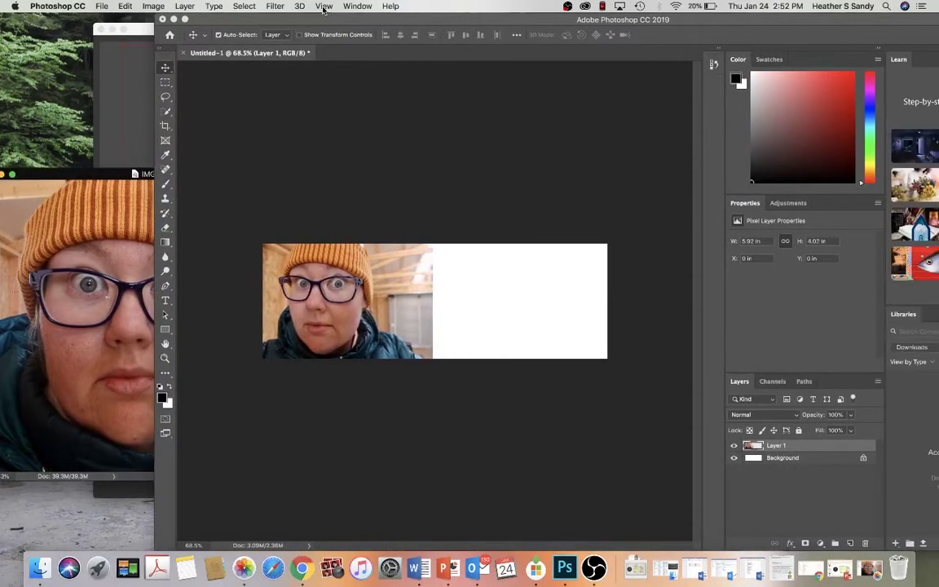
- Float IMG_6063.jpg beside Untitled-1 and drag its layer in as Layer 2
{"action": "left_click", "coordinate": [324, 6]}
{"action": "left_click", "coordinate": [318, 4]}
{"action": "left_click", "coordinate": [111, 180]}
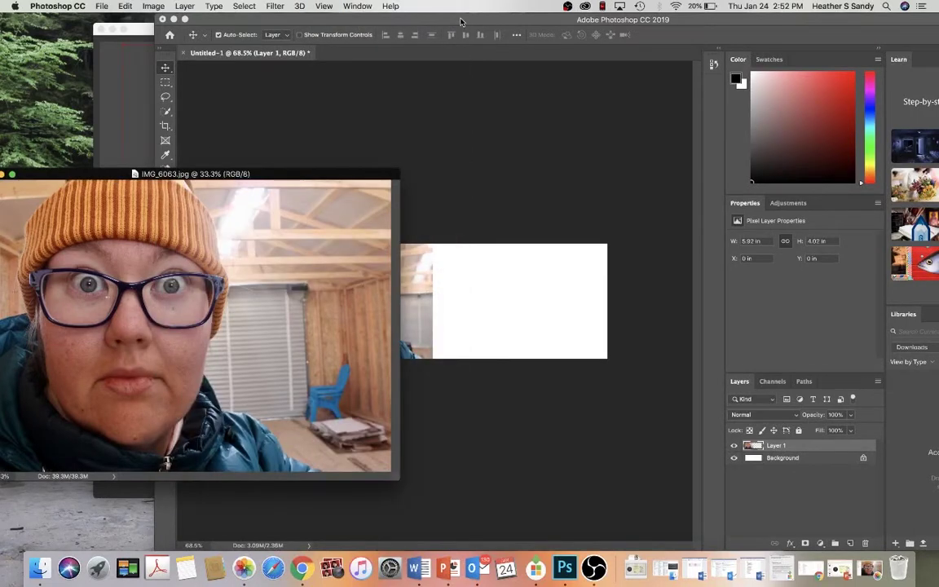
{"action": "left_click_drag", "start_coordinate": [416, 18], "coordinate": [310, 15]}
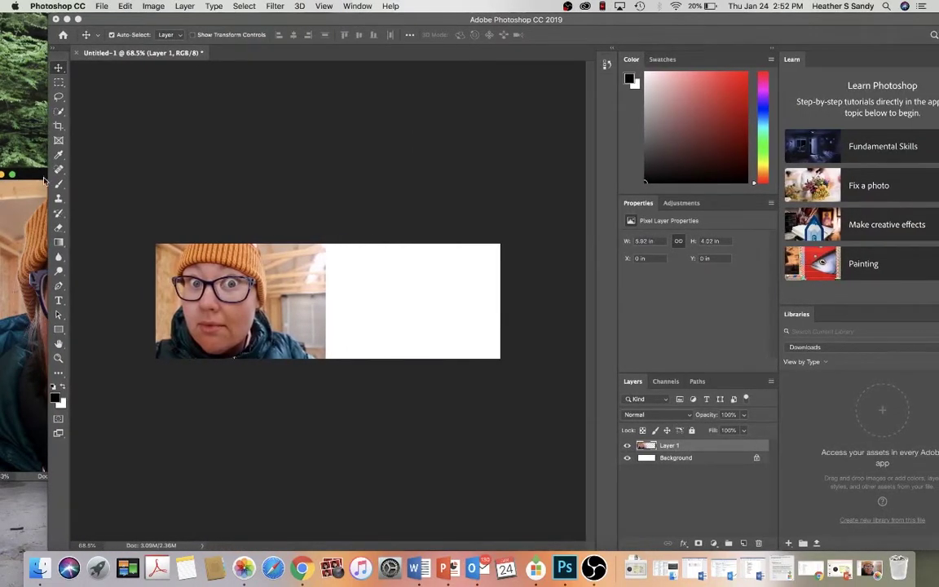
{"action": "left_click_drag", "start_coordinate": [40, 167], "coordinate": [253, 59]}
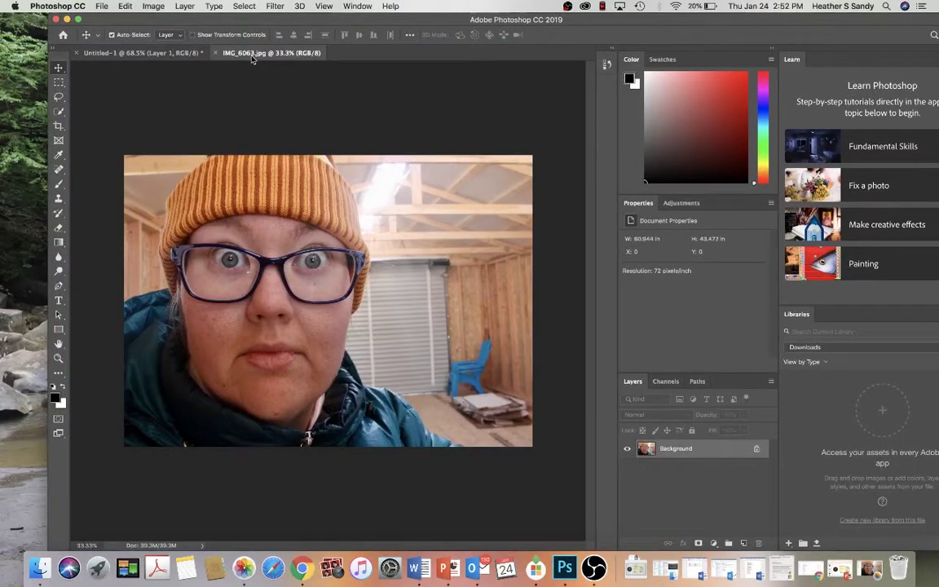
{"action": "left_click_drag", "start_coordinate": [242, 49], "coordinate": [6, 344]}
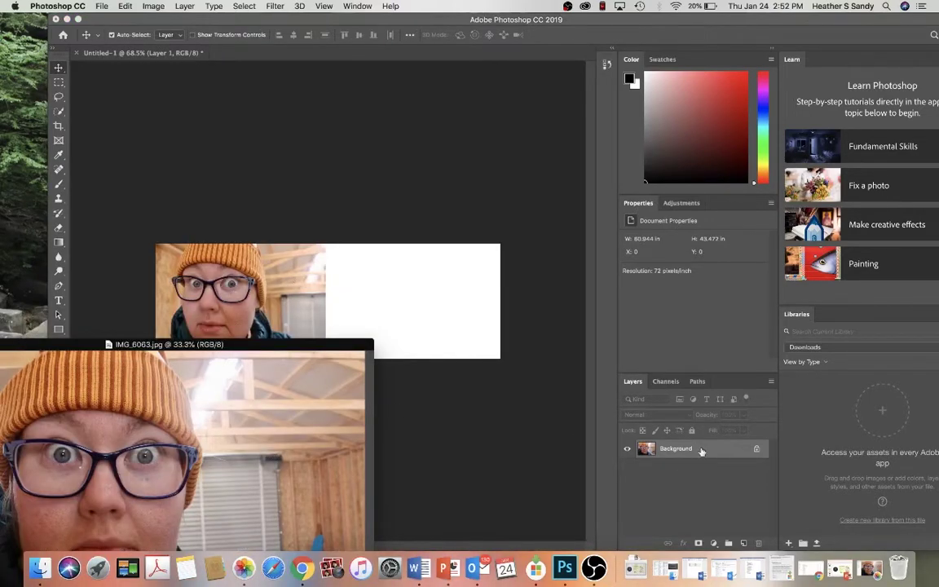
{"action": "left_click_drag", "start_coordinate": [701, 451], "coordinate": [414, 307]}
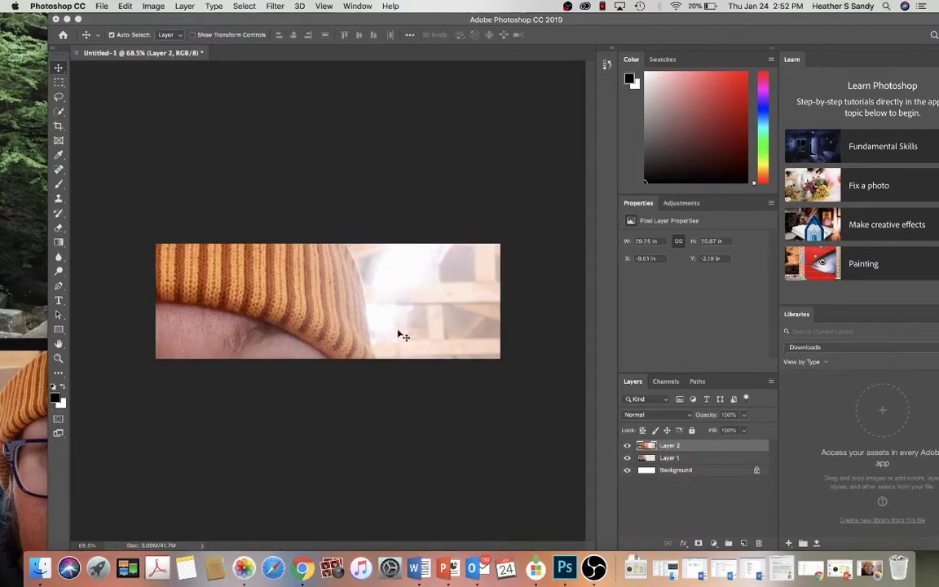
- Scale Layer 2 down to 6.13 × 4.57 inches and place it right of the first portrait
{"action": "scroll", "coordinate": [399, 332], "scroll_direction": "down", "scroll_amount": 5}
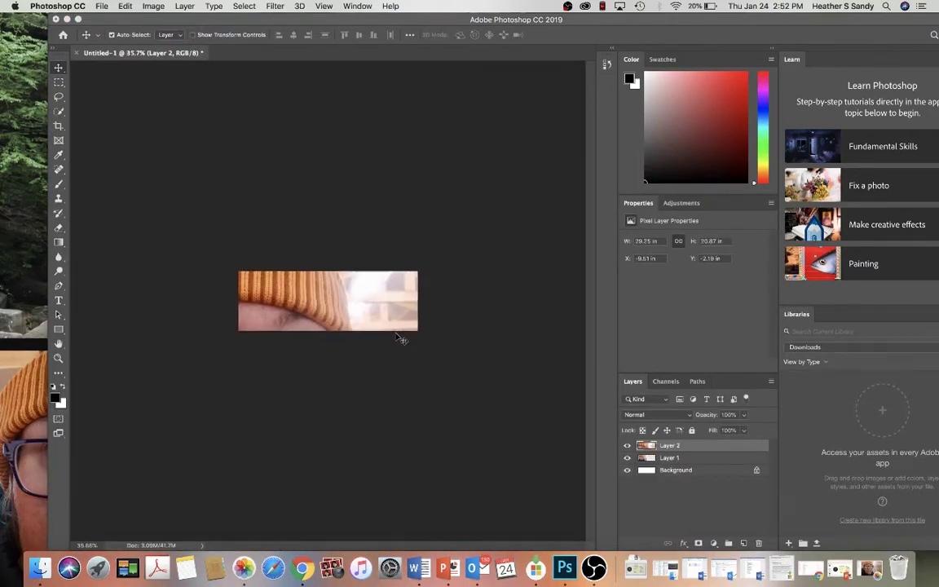
{"action": "left_click", "coordinate": [155, 6]}
{"action": "mouse_move", "coordinate": [125, 5]}
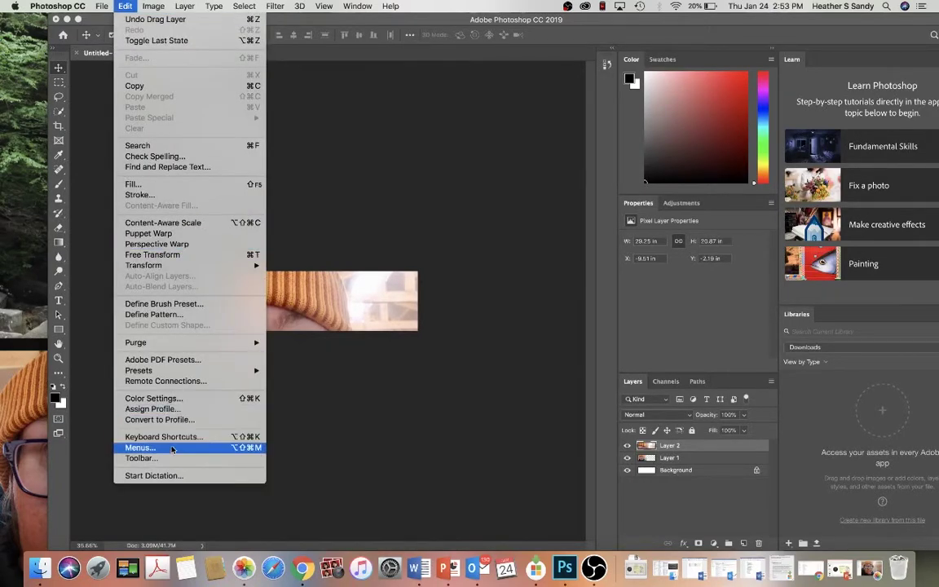
{"action": "mouse_move", "coordinate": [194, 266]}
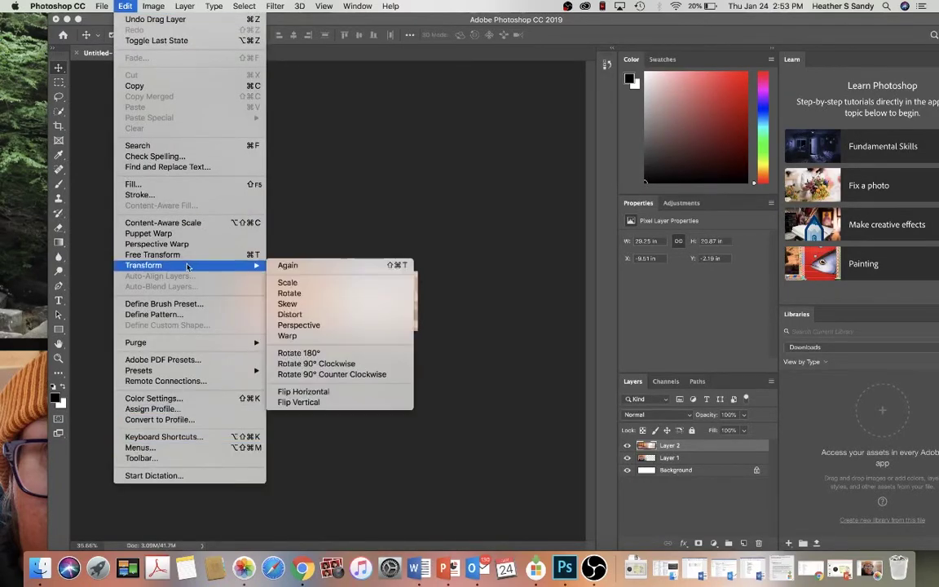
{"action": "left_click", "coordinate": [287, 282]}
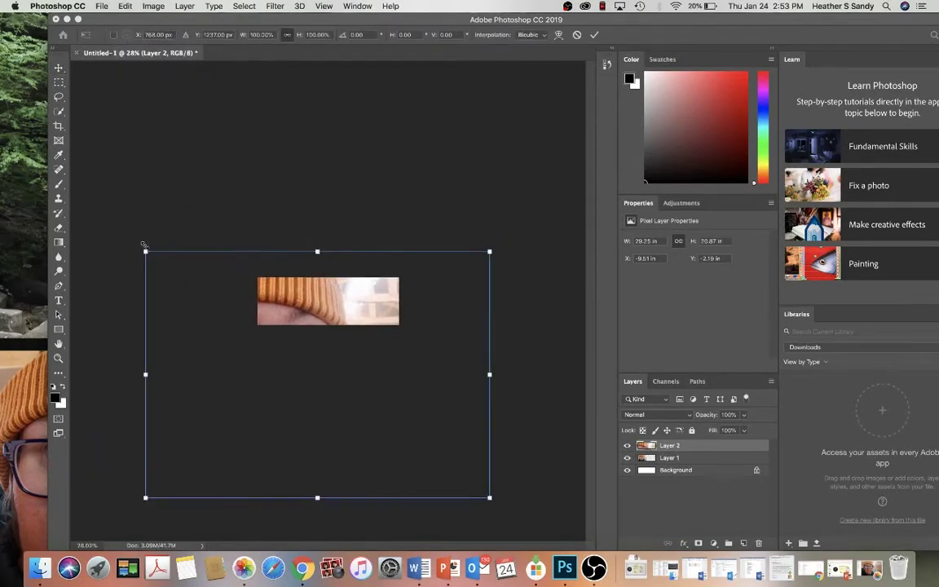
{"action": "left_click_drag", "start_coordinate": [145, 252], "coordinate": [373, 413]}
{"action": "left_click_drag", "start_coordinate": [436, 463], "coordinate": [379, 312]}
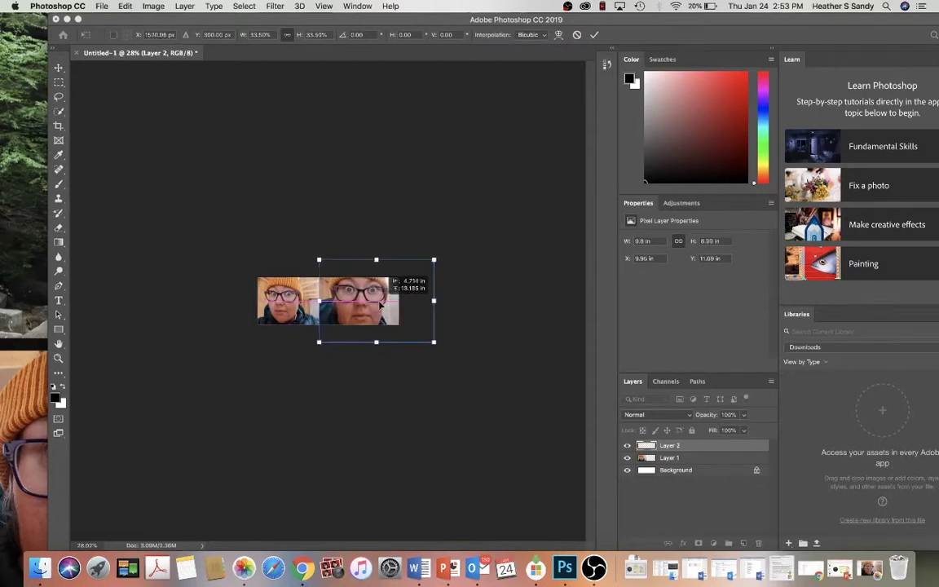
{"action": "left_click_drag", "start_coordinate": [320, 262], "coordinate": [356, 298]}
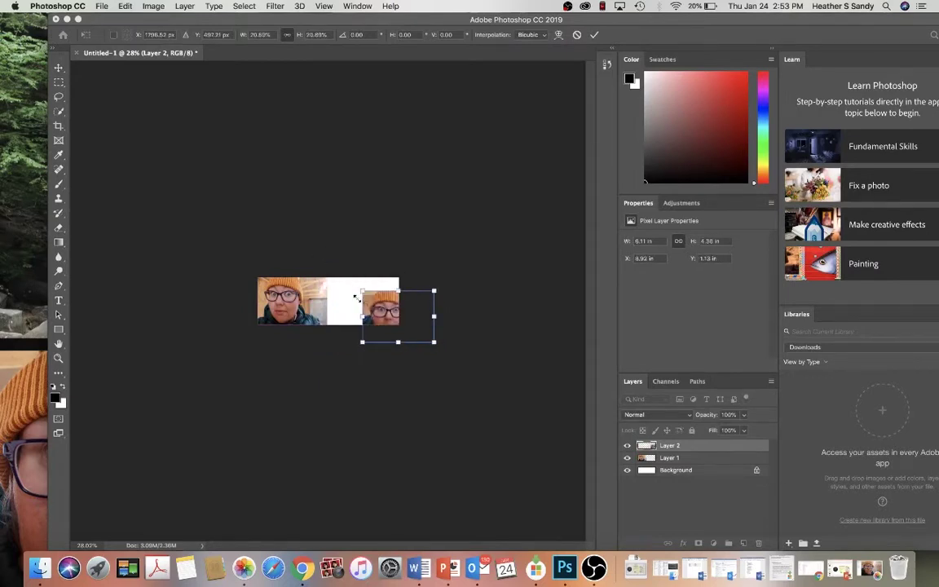
{"action": "scroll", "coordinate": [358, 296], "scroll_direction": "up", "scroll_amount": 3}
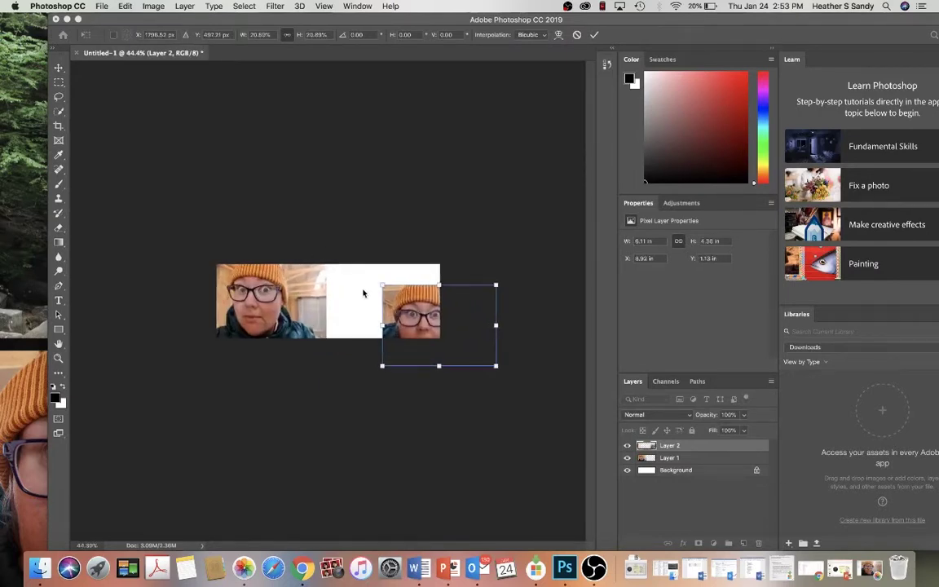
{"action": "left_click_drag", "start_coordinate": [421, 313], "coordinate": [368, 292]}
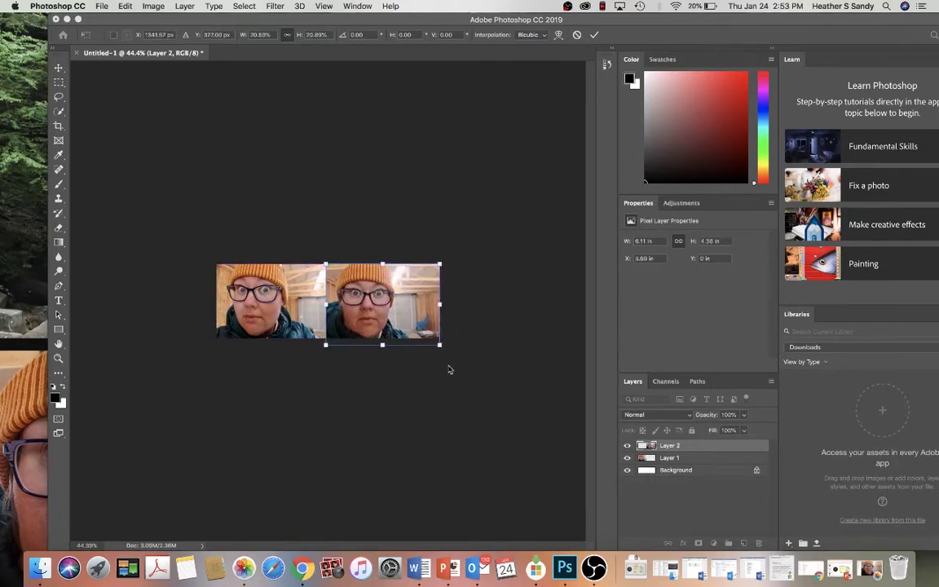
{"action": "scroll", "coordinate": [449, 369], "scroll_direction": "up", "scroll_amount": 3}
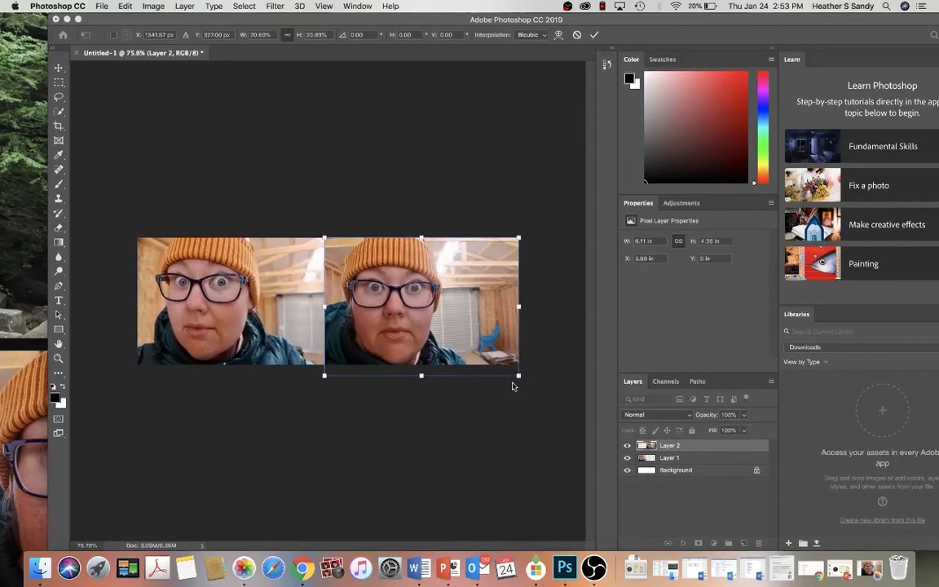
{"action": "mouse_move", "coordinate": [518, 375]}
{"action": "left_mouse_down"}
{"action": "mouse_move", "coordinate": [505, 362]}
{"action": "mouse_move", "coordinate": [519, 377]}
{"action": "left_mouse_up"}
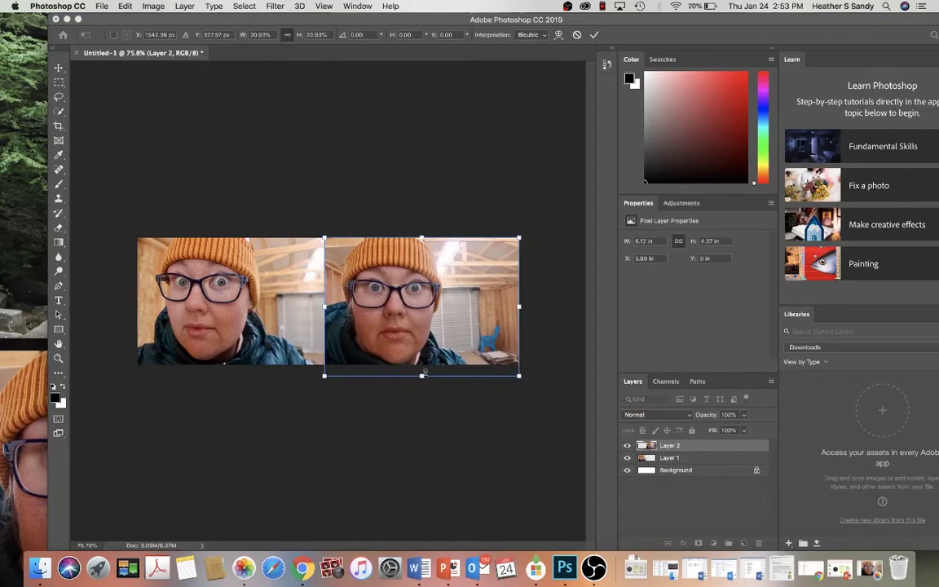
{"action": "key", "text": "Return"}
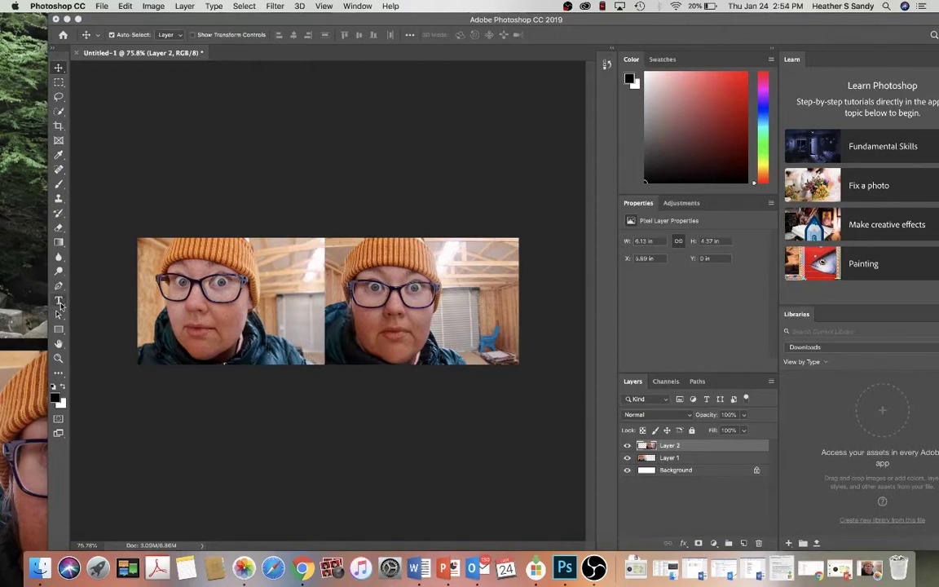
- Maximise the Photoshop window to fill the screen
{"action": "left_click", "coordinate": [76, 18]}
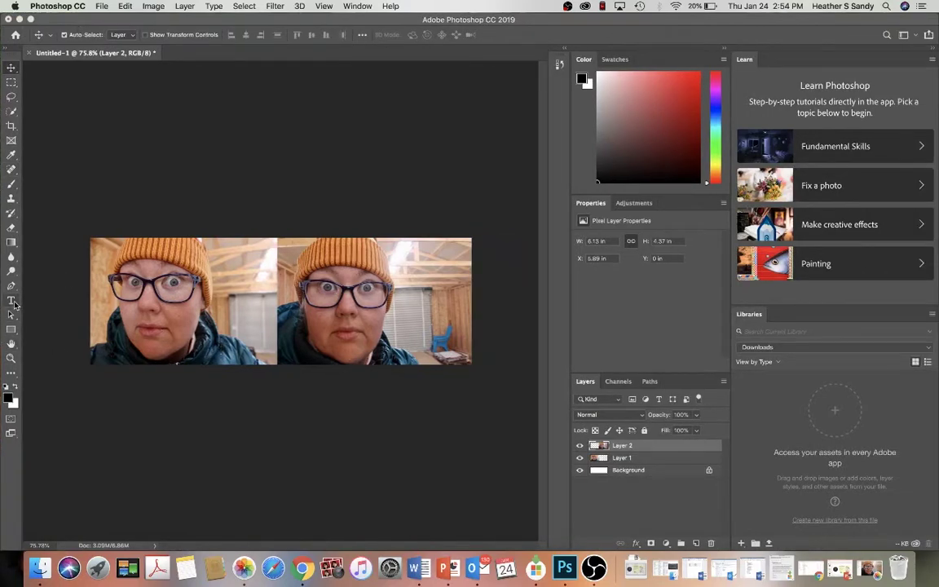
- Pick the Horizontal Type Tool and choose the Big Caslon font
{"action": "left_click", "coordinate": [16, 306]}
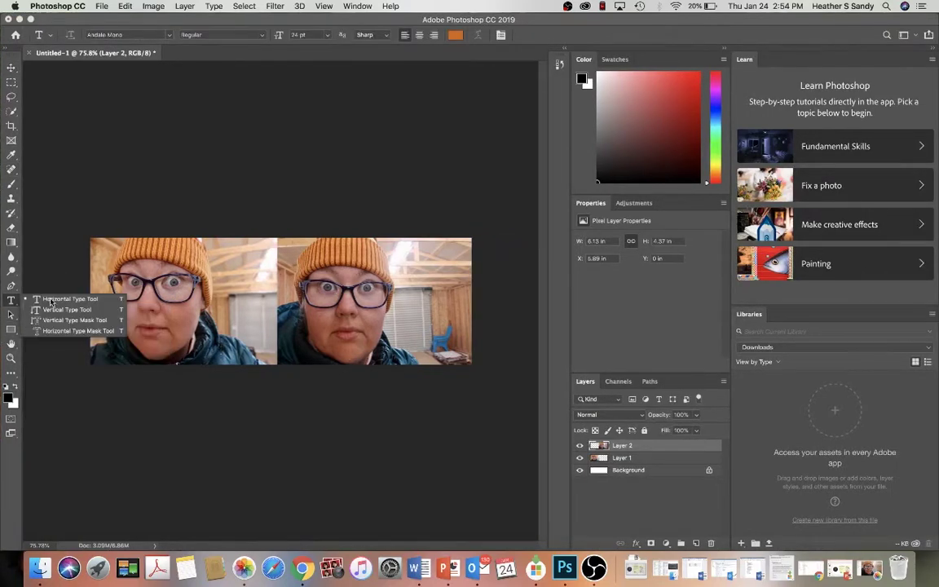
{"action": "left_click", "coordinate": [49, 297]}
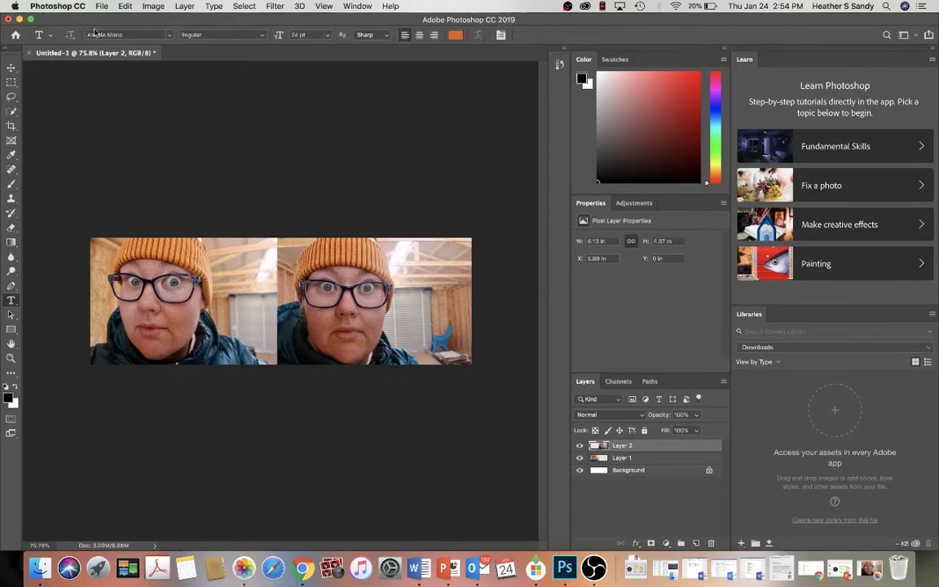
{"action": "left_click", "coordinate": [172, 37]}
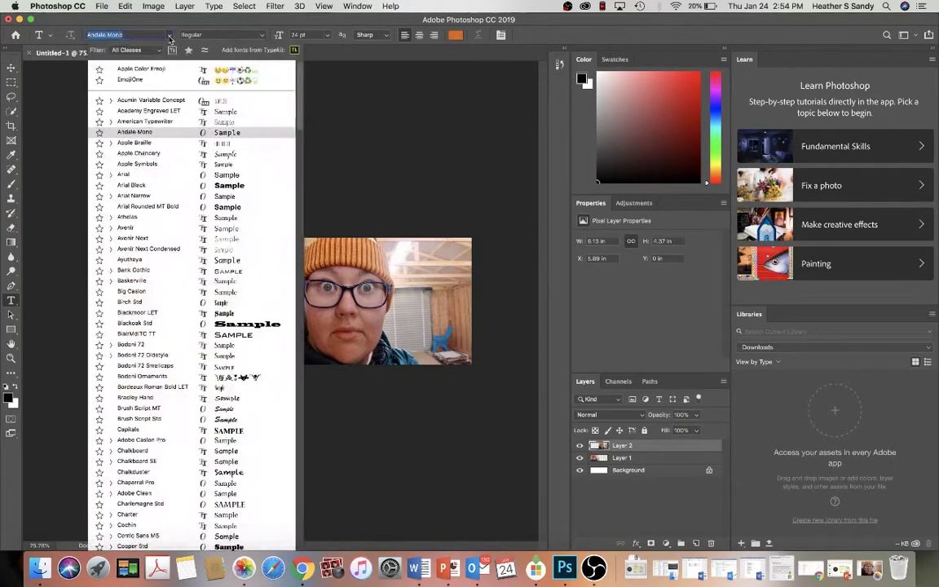
{"action": "left_click", "coordinate": [170, 39]}
{"action": "left_click", "coordinate": [169, 39]}
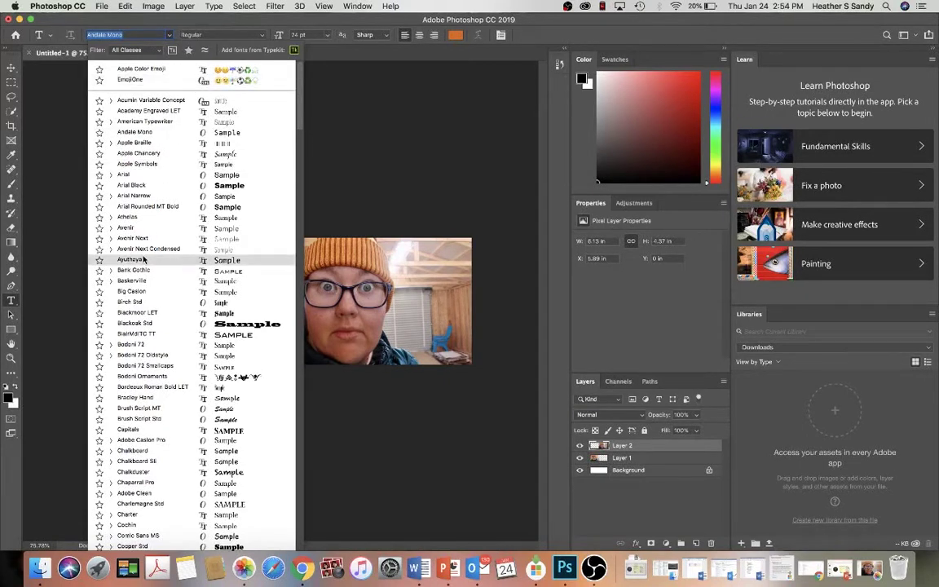
{"action": "scroll", "coordinate": [144, 259], "scroll_direction": "down", "scroll_amount": 10}
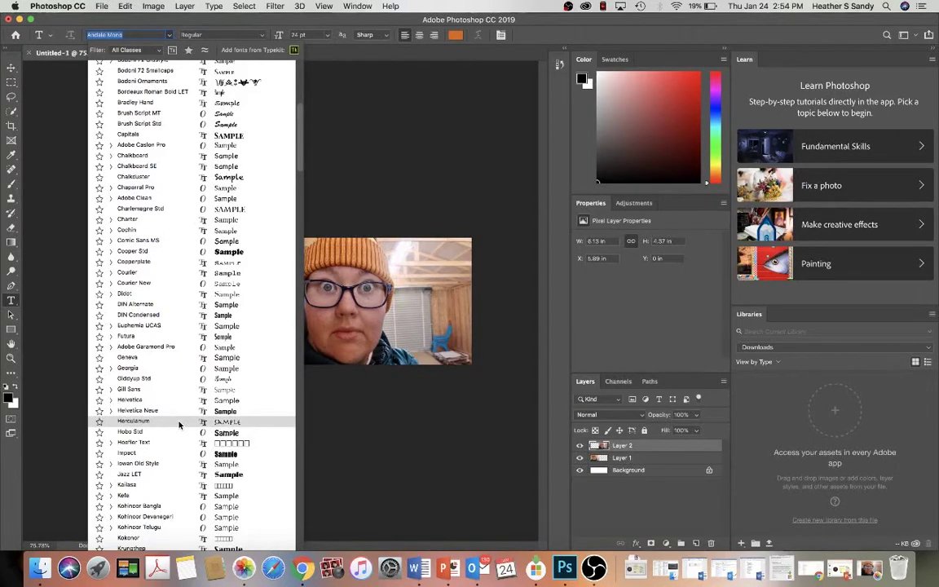
{"action": "scroll", "coordinate": [180, 424], "scroll_direction": "down", "scroll_amount": 1}
{"action": "scroll", "coordinate": [179, 424], "scroll_direction": "up", "scroll_amount": 3}
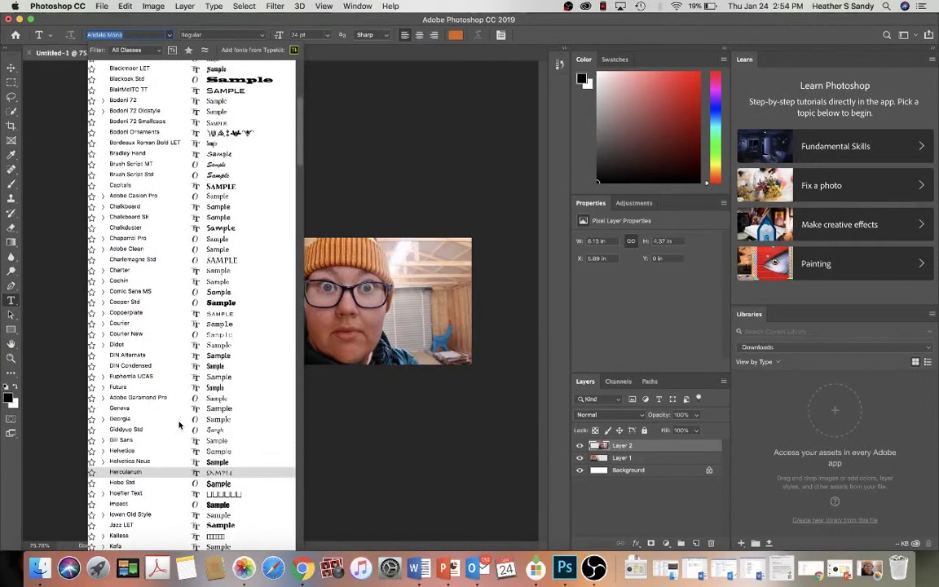
{"action": "scroll", "coordinate": [179, 424], "scroll_direction": "up", "scroll_amount": 10}
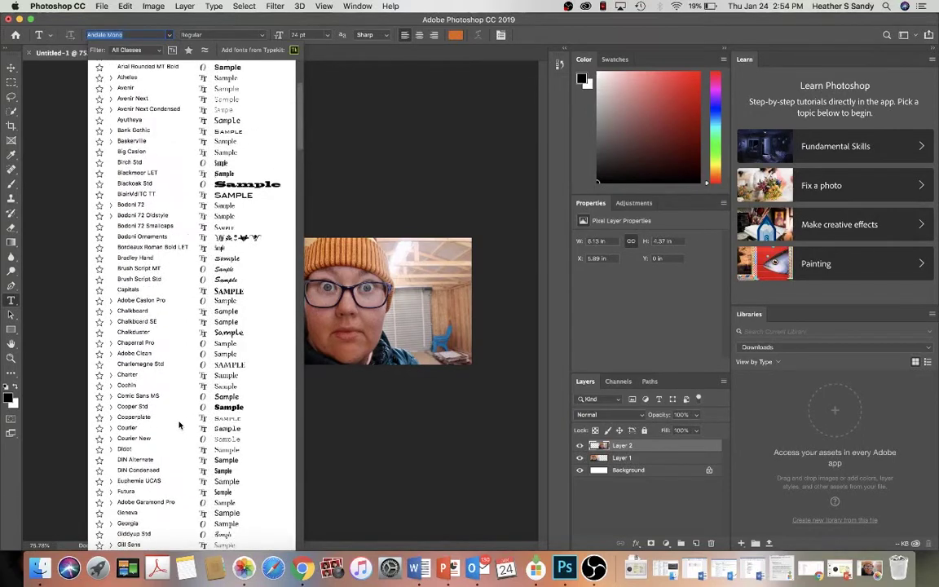
{"action": "scroll", "coordinate": [179, 424], "scroll_direction": "up", "scroll_amount": 2}
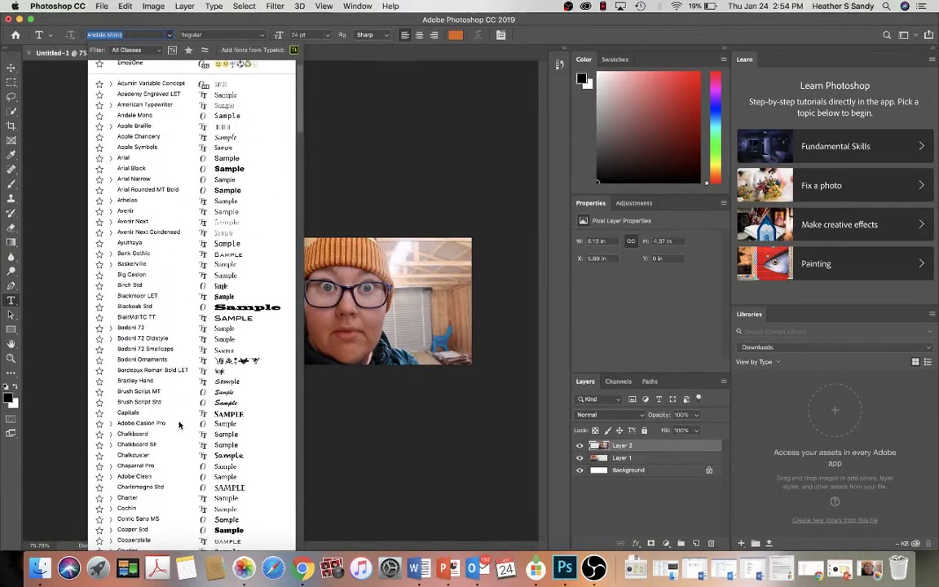
{"action": "left_click", "coordinate": [178, 277]}
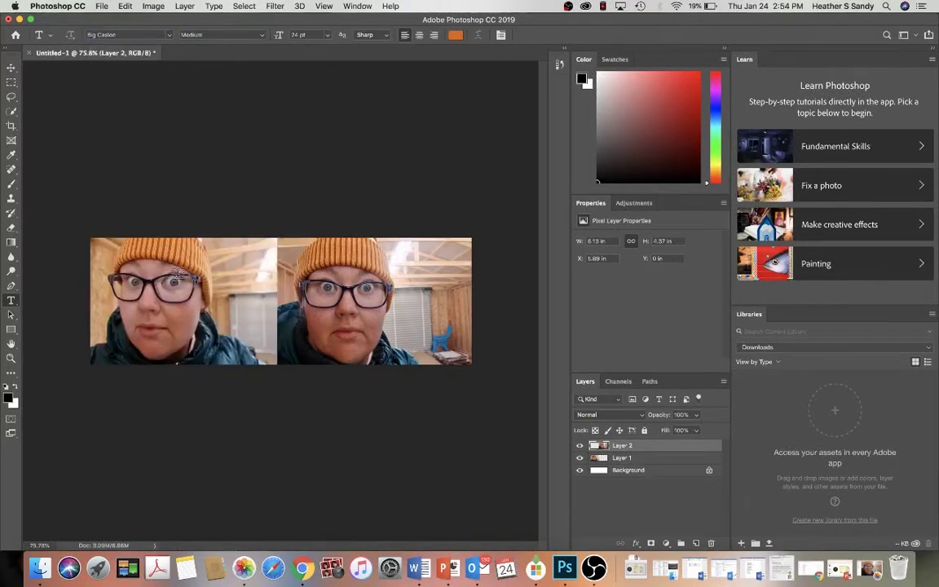
- Keep the Medium font style and check the 24 pt text size
{"action": "left_click", "coordinate": [262, 35]}
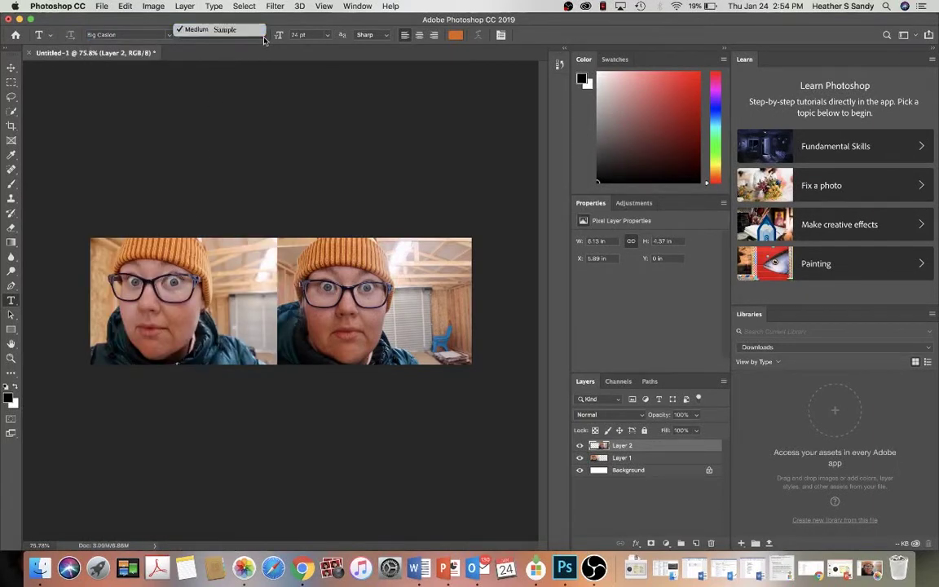
{"action": "left_click", "coordinate": [264, 38]}
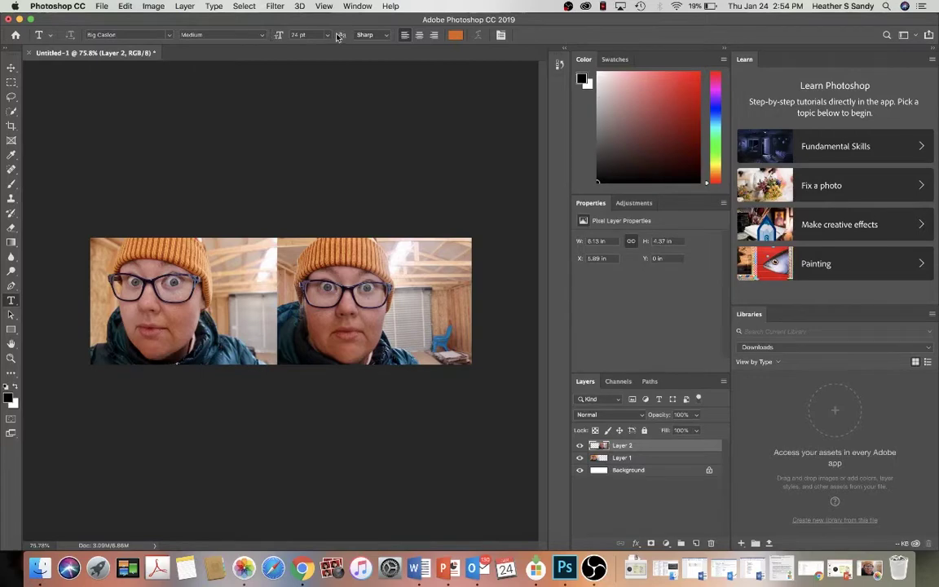
{"action": "left_click", "coordinate": [326, 37]}
{"action": "left_click", "coordinate": [300, 36]}
- Set the text colour to near-black #1a1d1d sampled from the glasses frames
{"action": "left_click", "coordinate": [456, 36]}
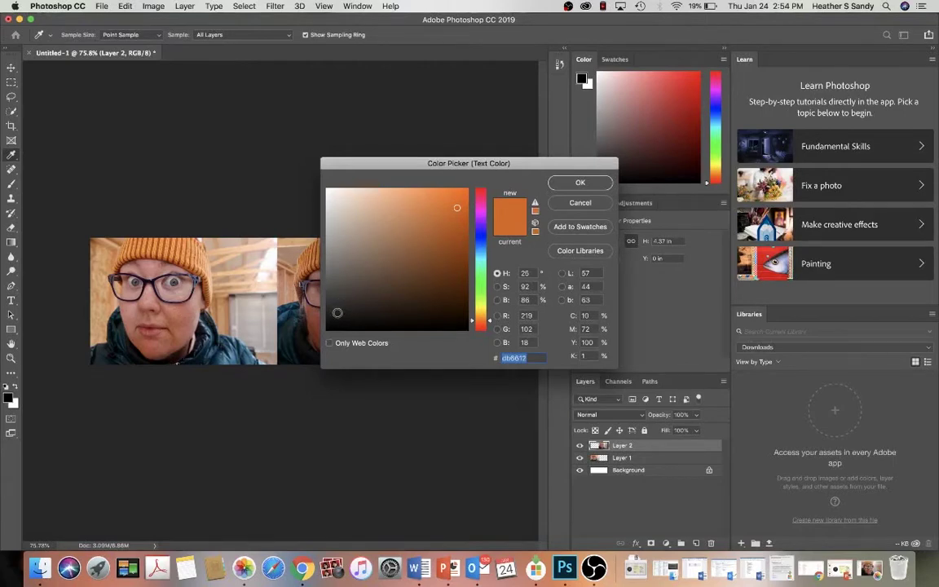
{"action": "left_click", "coordinate": [336, 317]}
{"action": "left_click_drag", "start_coordinate": [337, 317], "coordinate": [334, 316]}
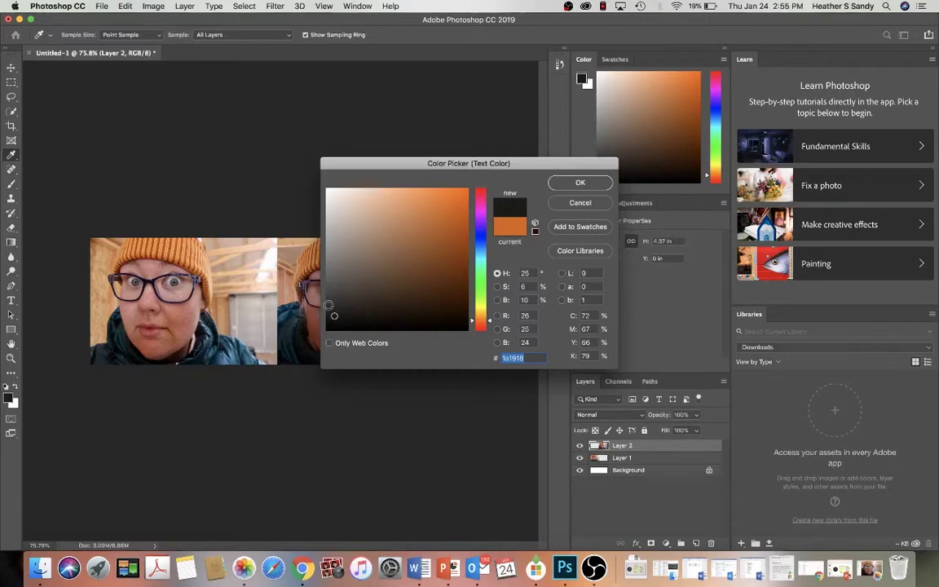
{"action": "left_click", "coordinate": [300, 282]}
{"action": "left_click", "coordinate": [575, 181]}
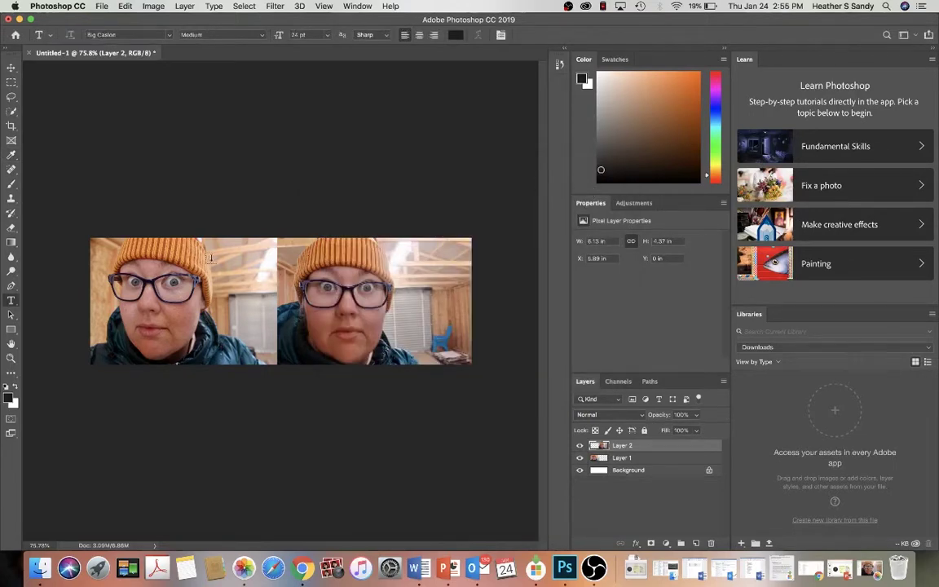
- Type 'f/5.6' in a new text box over the left photo
{"action": "left_click_drag", "start_coordinate": [220, 261], "coordinate": [266, 284]}
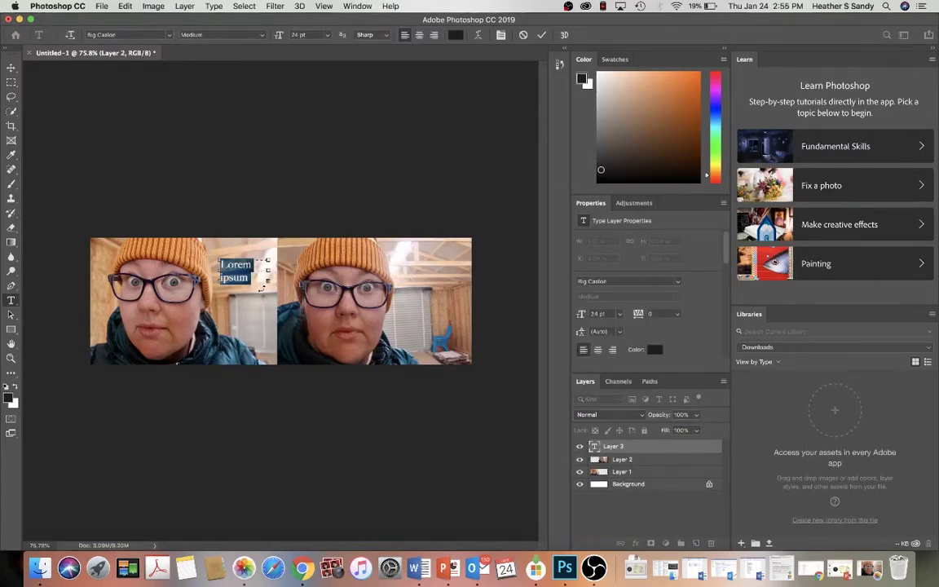
{"action": "key", "text": "BackSpace"}
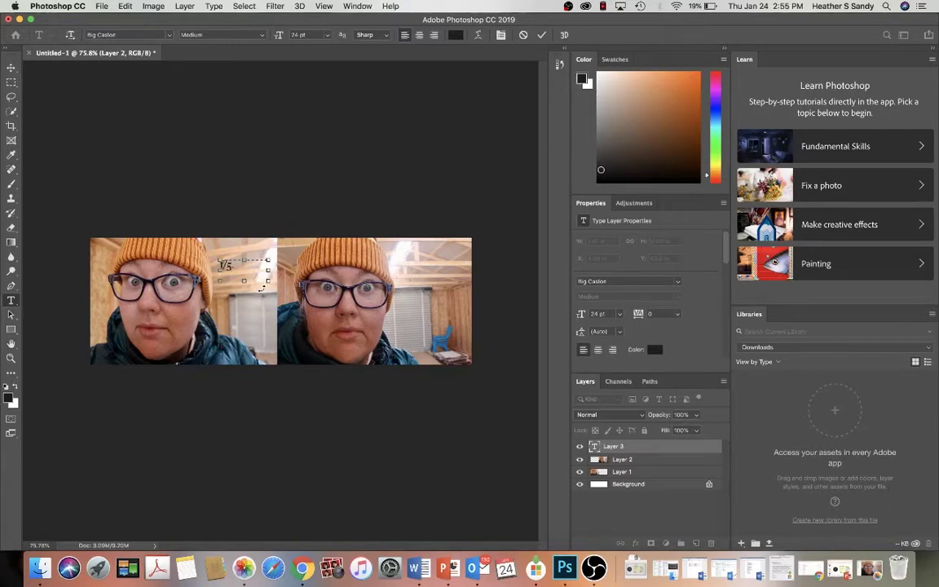
{"action": "type", "text": "f/5.6"}
- Set the f/5.6 label to 48 pt, commit it, and draw a text box on the right photo
{"action": "left_click_drag", "start_coordinate": [243, 271], "coordinate": [192, 238]}
{"action": "left_click", "coordinate": [329, 38]}
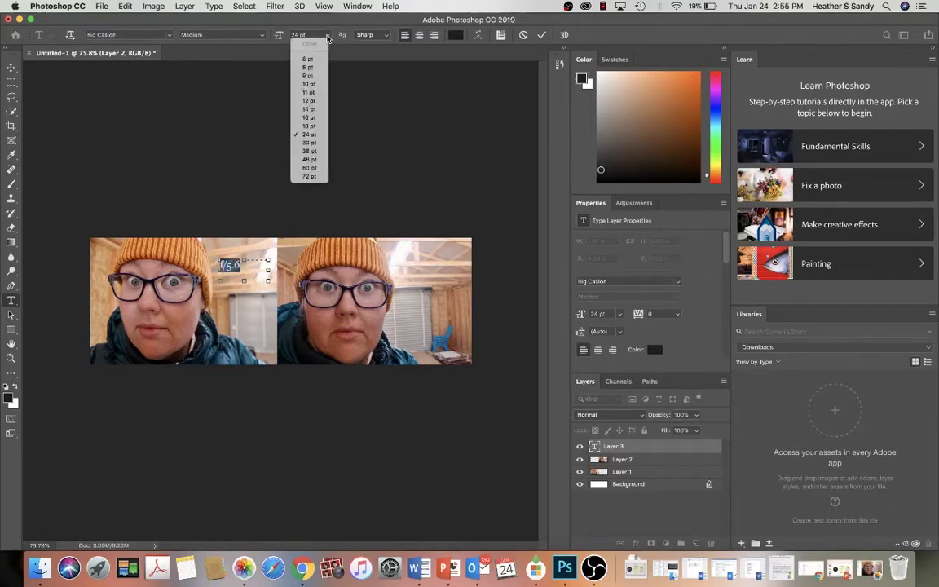
{"action": "left_click", "coordinate": [318, 161]}
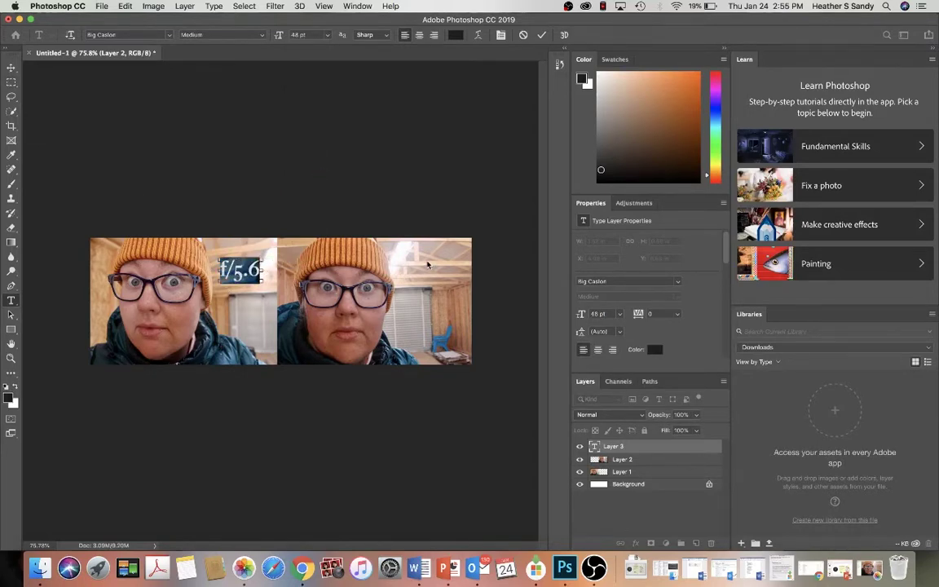
{"action": "left_click", "coordinate": [385, 236]}
{"action": "left_click_drag", "start_coordinate": [422, 259], "coordinate": [460, 282]}
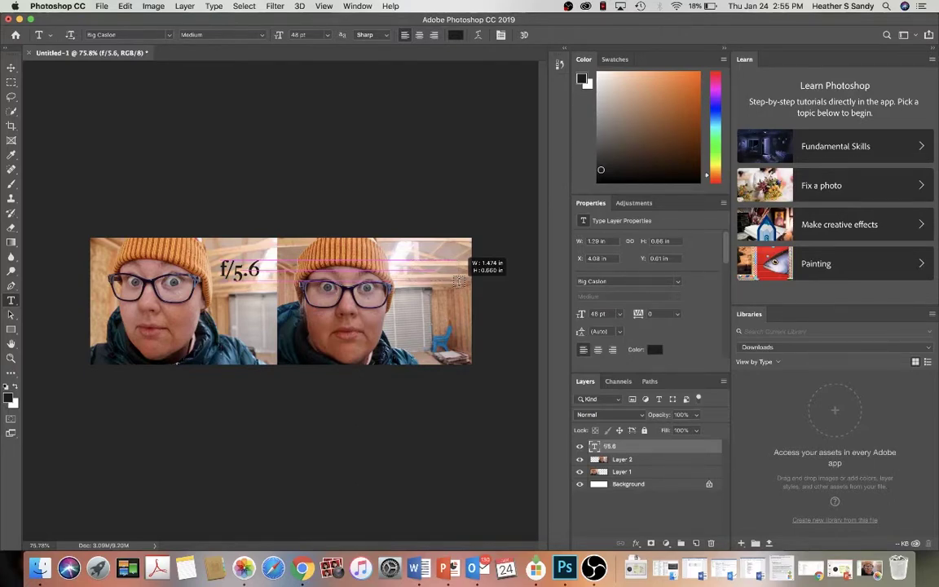
- Enter 'f/11' in the right photo's text box and commit it
{"action": "left_click_drag", "start_coordinate": [459, 280], "coordinate": [459, 281]}
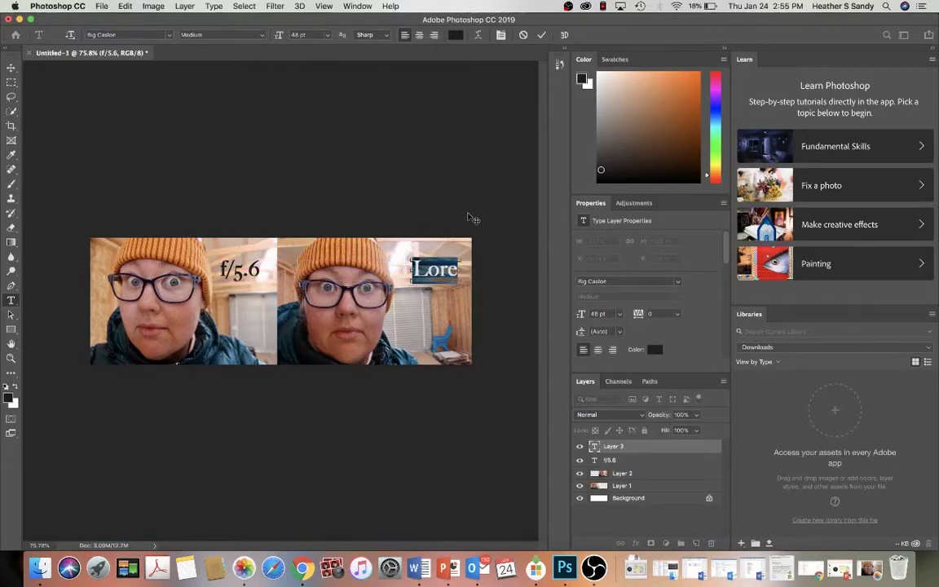
{"action": "type", "text": "f/11"}
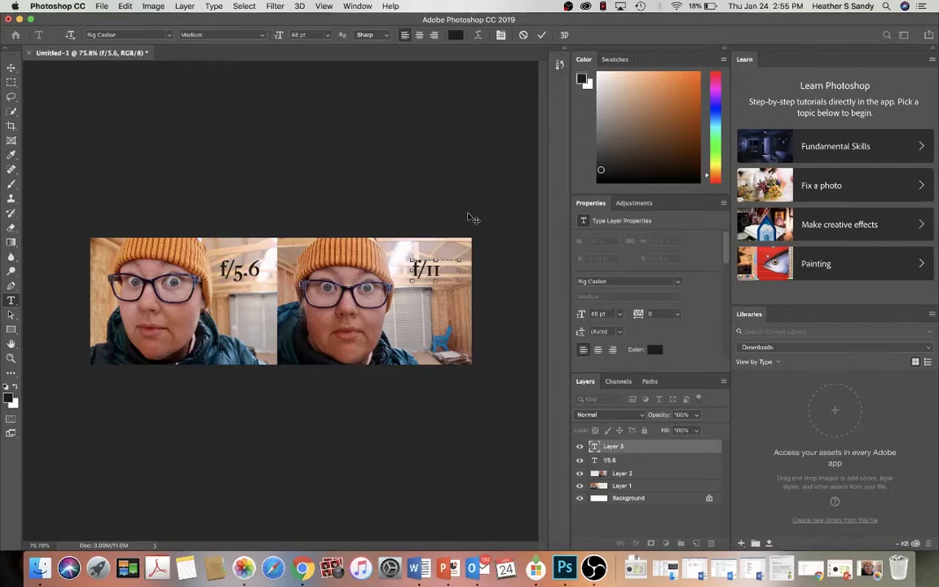
{"action": "left_click", "coordinate": [540, 35]}
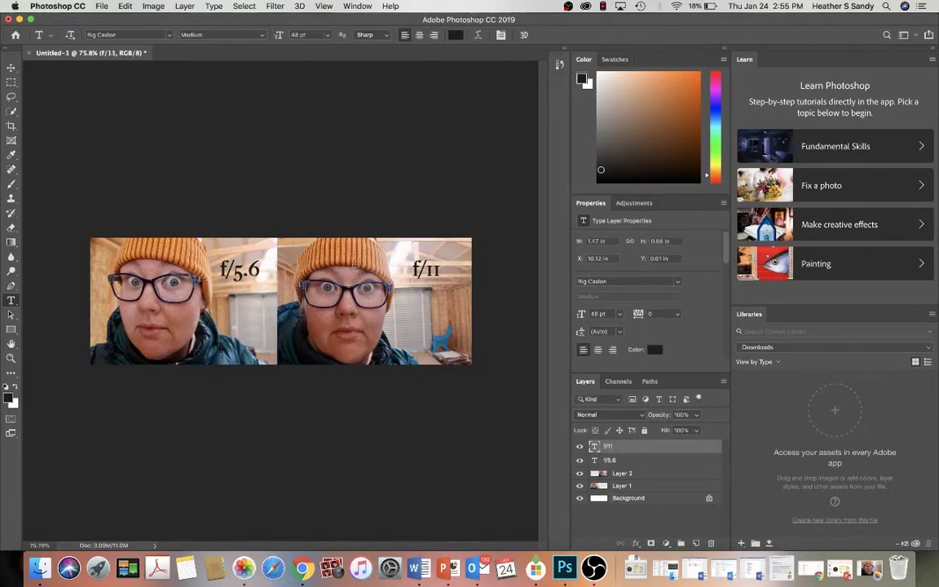
- With the Move tool, shift the f/5.6 and f/11 labels up and to the right
{"action": "left_click", "coordinate": [12, 68]}
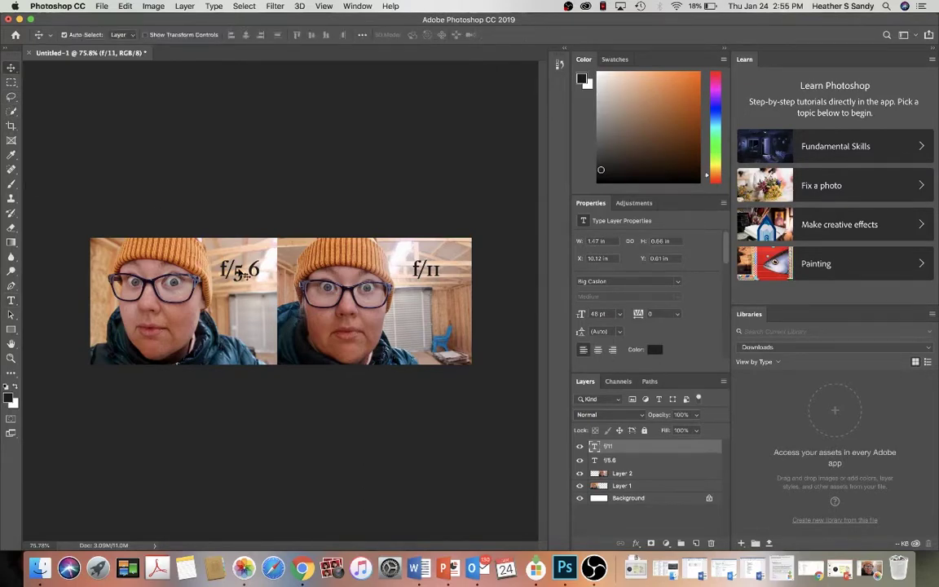
{"action": "left_click_drag", "start_coordinate": [245, 276], "coordinate": [247, 264]}
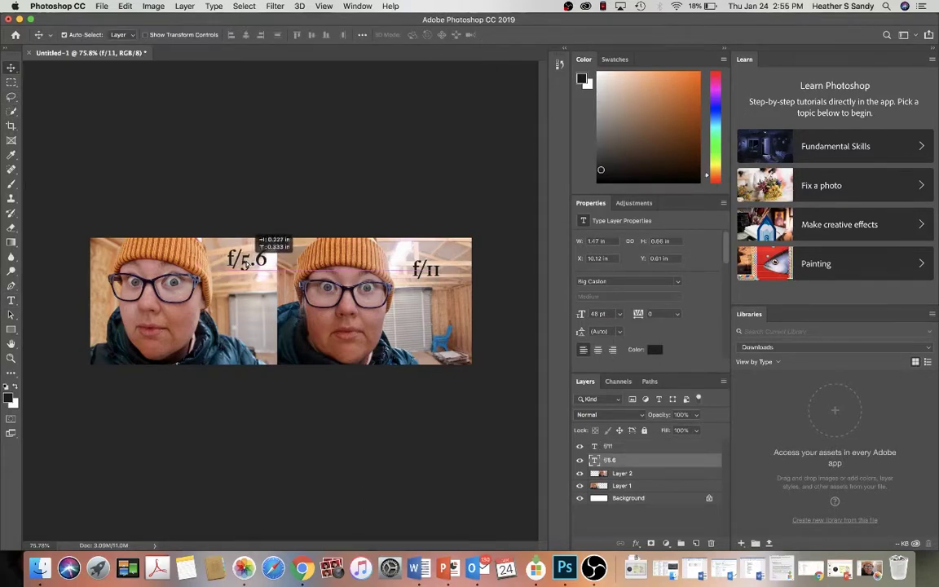
{"action": "left_click_drag", "start_coordinate": [427, 272], "coordinate": [441, 261]}
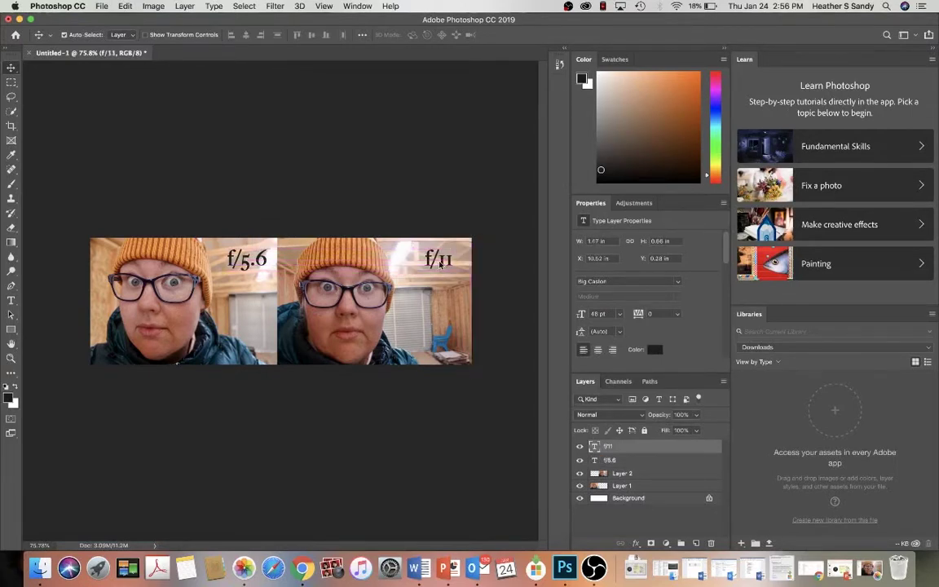
- Step through the layers in the Layers panel, ending with the Layer 1 photo selected
{"action": "left_click", "coordinate": [631, 486]}
{"action": "left_click", "coordinate": [629, 474]}
{"action": "left_click", "coordinate": [628, 461]}
{"action": "left_click", "coordinate": [626, 449]}
{"action": "left_click", "coordinate": [631, 486]}
{"action": "left_click", "coordinate": [626, 448]}
{"action": "left_click", "coordinate": [630, 487]}
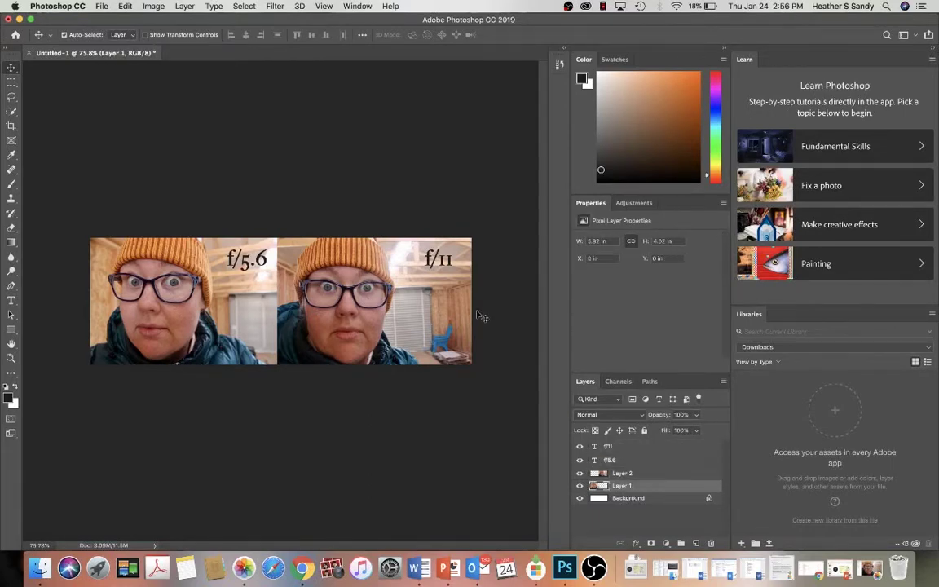
- Save as apertureinprogress.psd with Maximize Compatibility kept on
{"action": "left_click", "coordinate": [103, 6]}
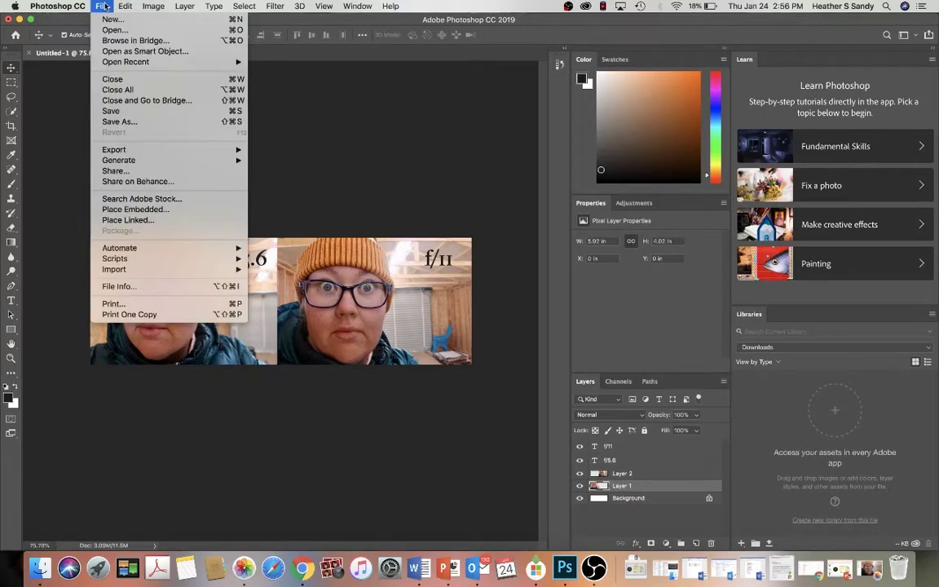
{"action": "left_click", "coordinate": [119, 122]}
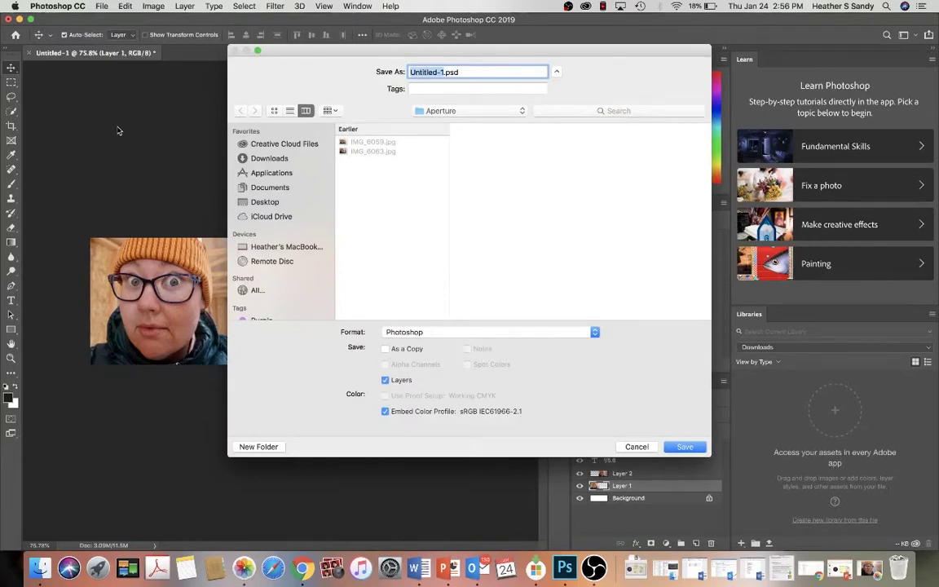
{"action": "type", "text": "apertureinprog"}
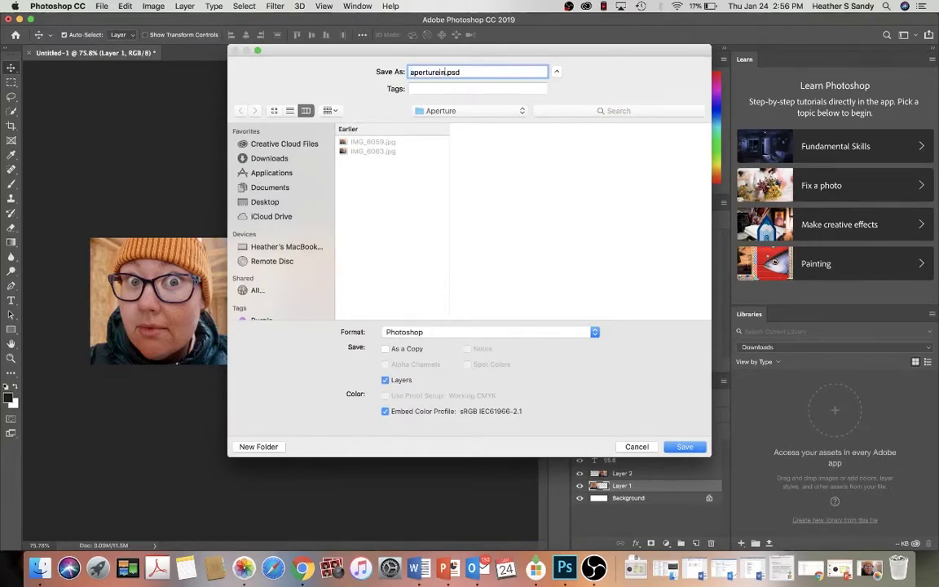
{"action": "type", "text": "ress"}
{"action": "key", "text": "Return"}
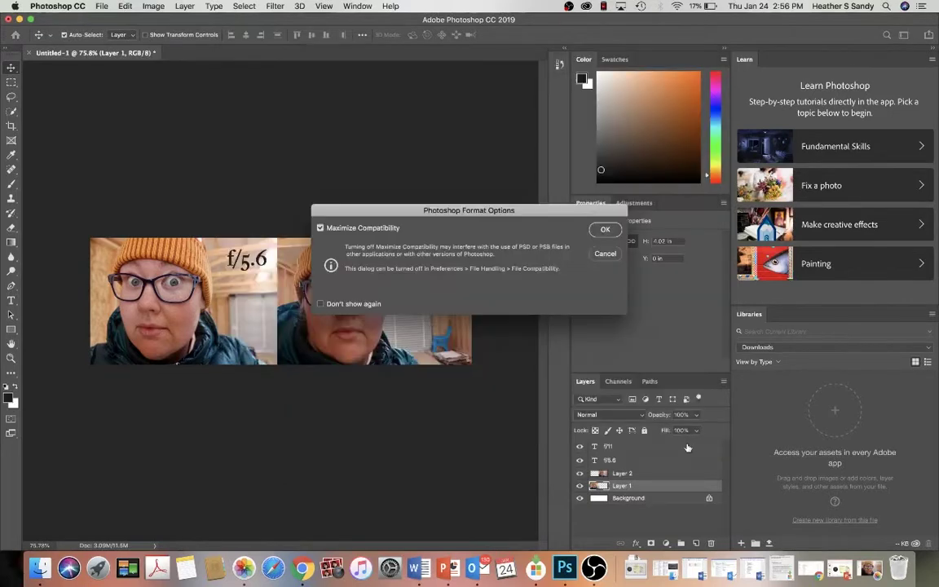
{"action": "left_click", "coordinate": [603, 228]}
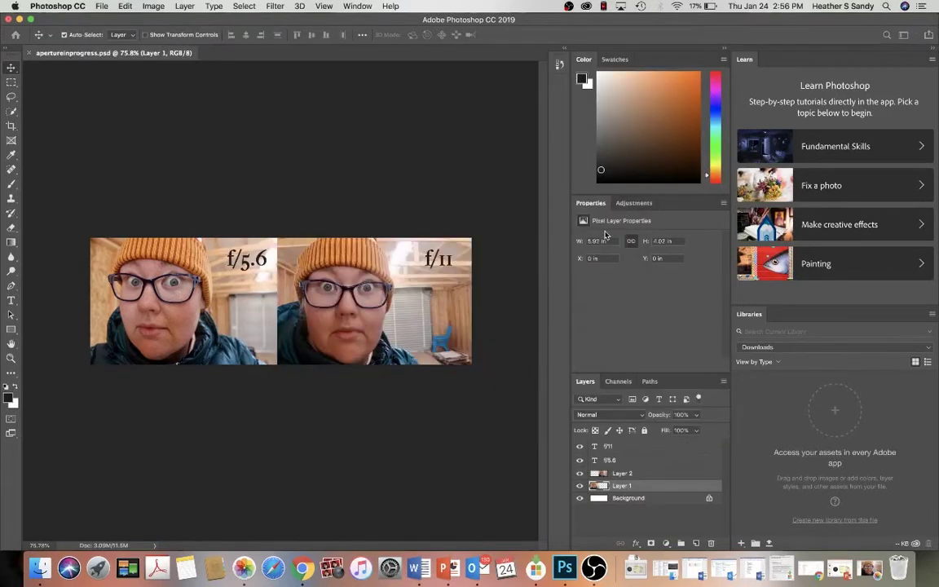
- Flatten the image to one Background layer, then confirm Image Size is unchanged at 12 × 4 in, 150 ppi
{"action": "left_click", "coordinate": [722, 382]}
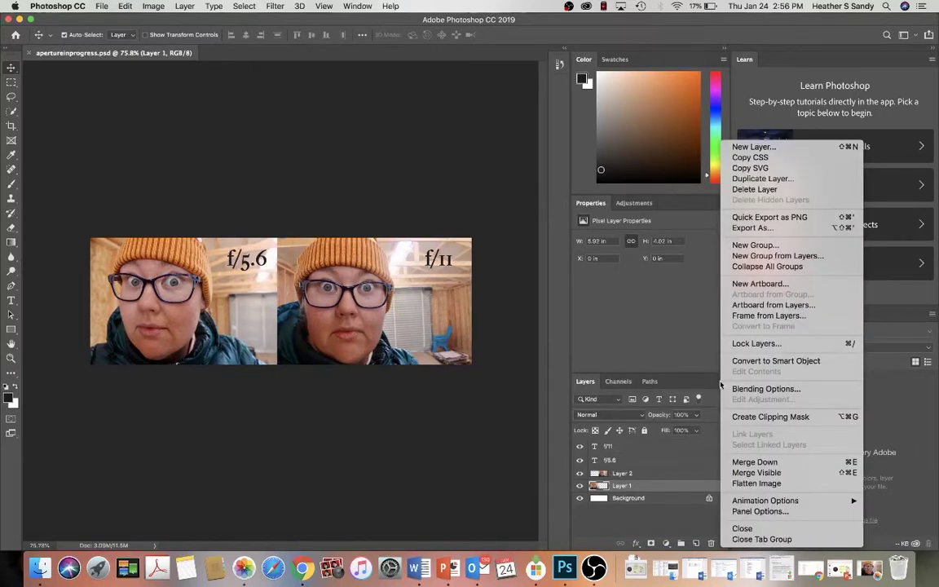
{"action": "left_click", "coordinate": [771, 485]}
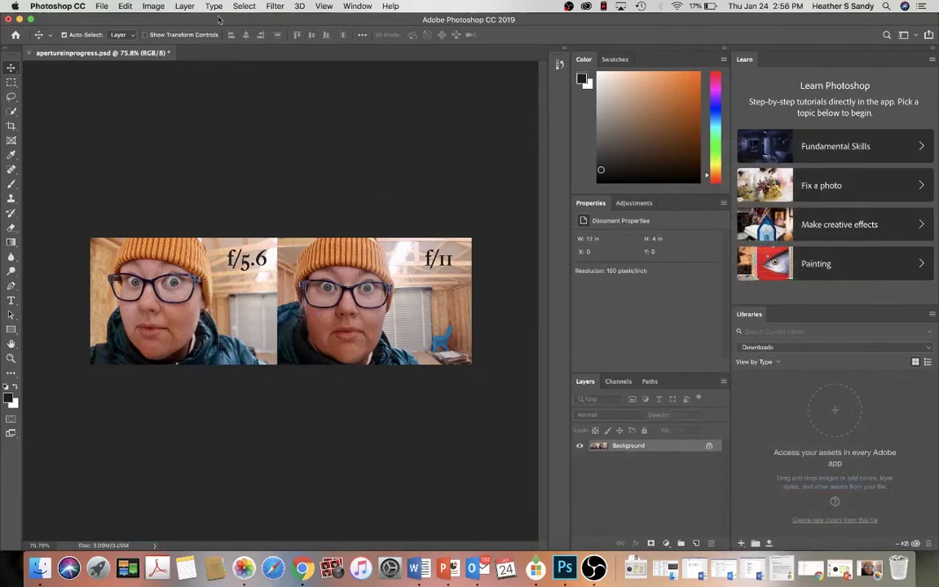
{"action": "left_click", "coordinate": [152, 6]}
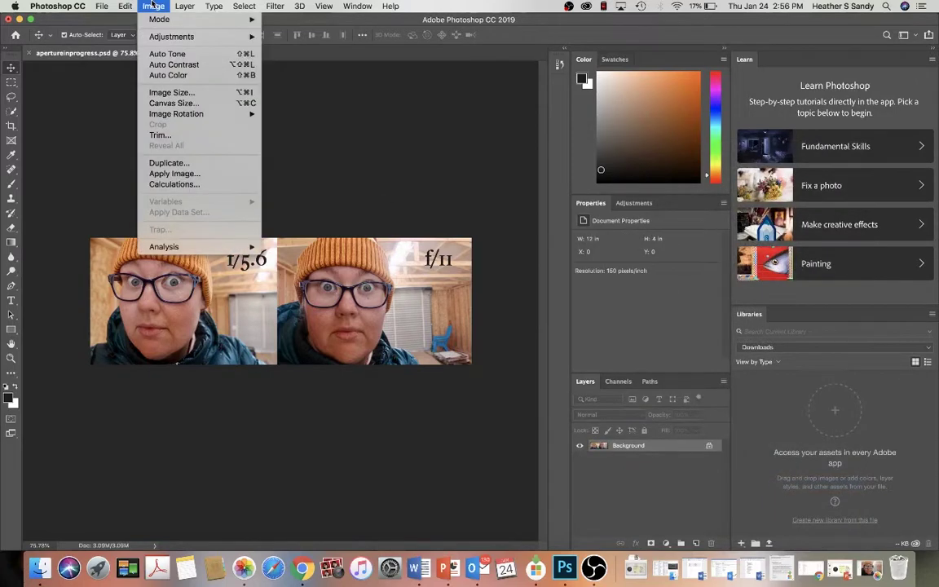
{"action": "left_click", "coordinate": [176, 92]}
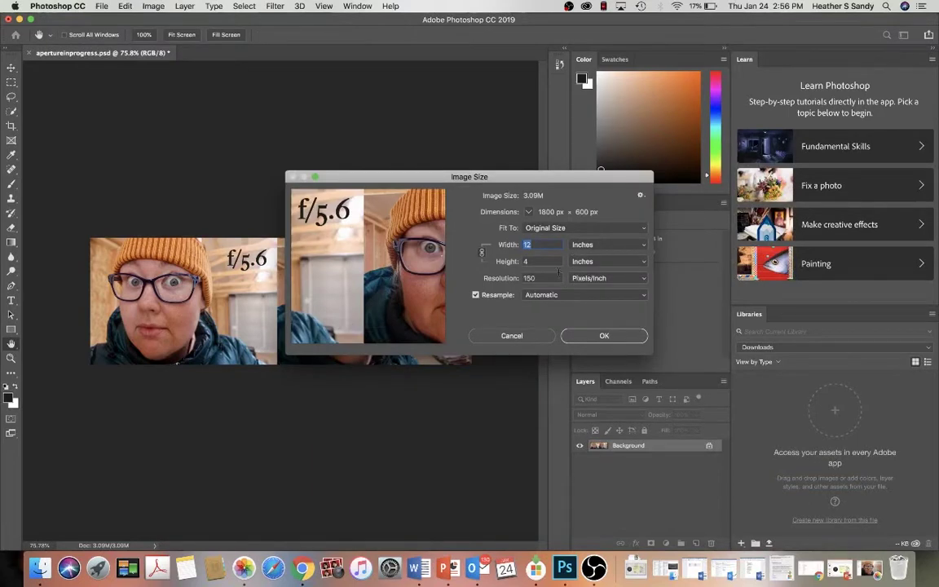
{"action": "left_click", "coordinate": [515, 337]}
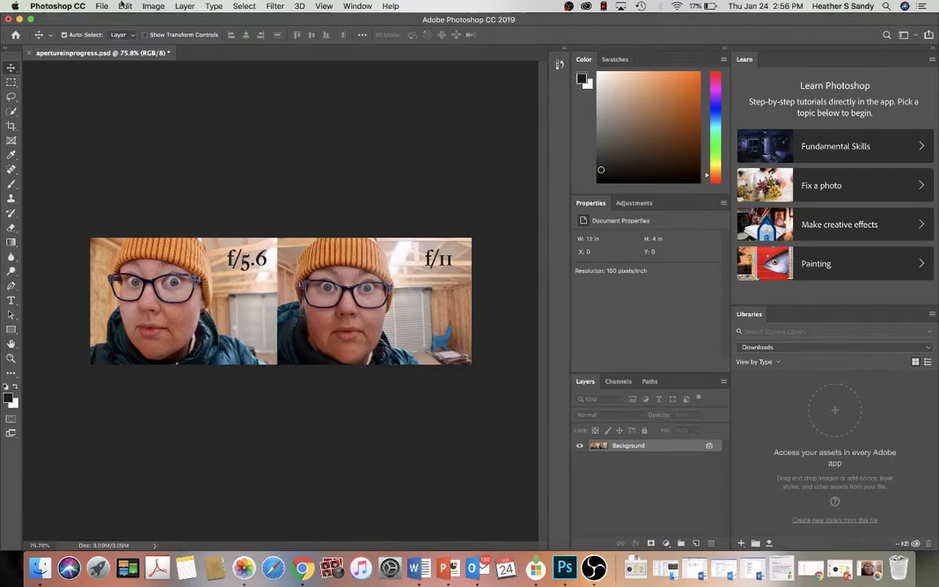
- Save a copy named aperturefinal in JPEG format and raise quality to 12 (Maximum)
{"action": "left_click", "coordinate": [102, 6]}
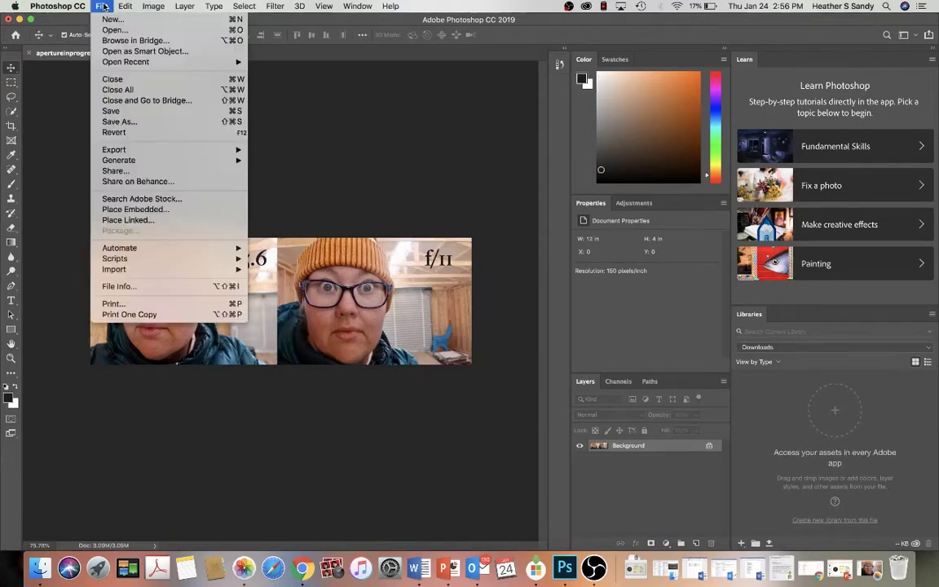
{"action": "left_click", "coordinate": [119, 121]}
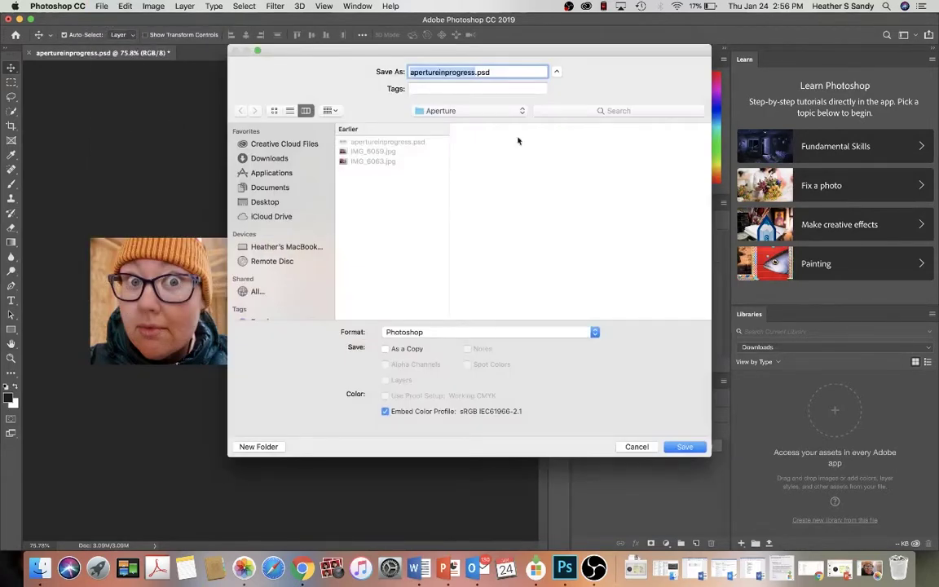
{"action": "left_click", "coordinate": [476, 73]}
{"action": "left_click_drag", "start_coordinate": [473, 71], "coordinate": [437, 74]}
{"action": "type", "text": "final"}
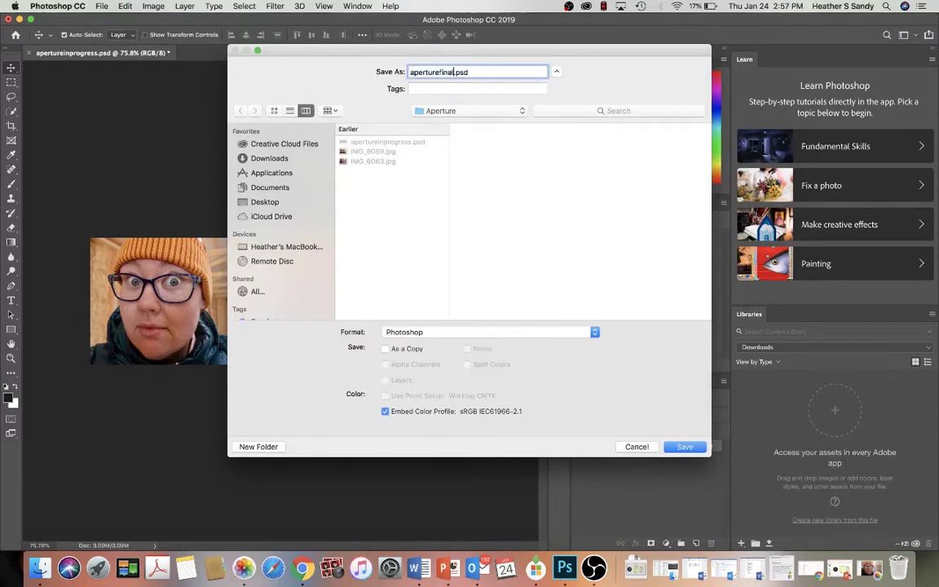
{"action": "left_click", "coordinate": [483, 333]}
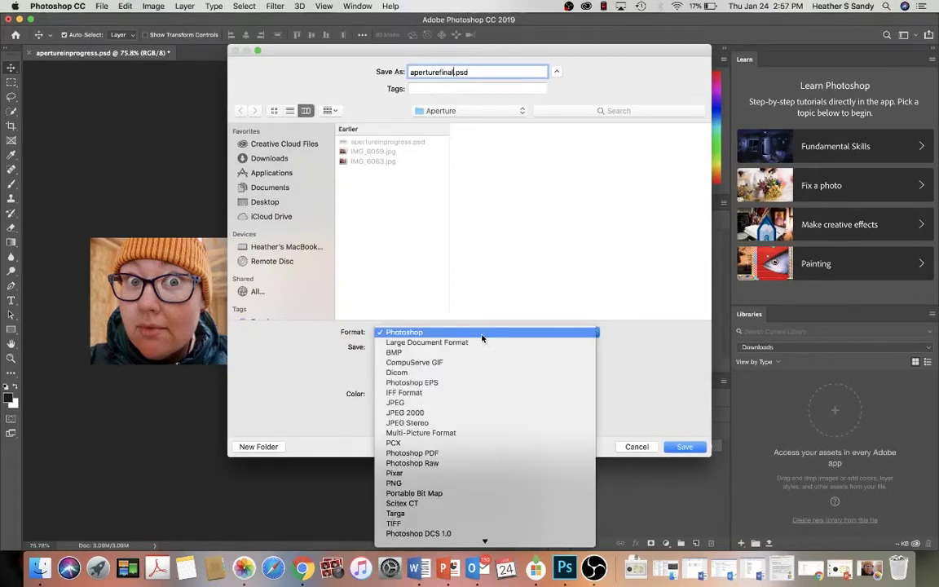
{"action": "left_click", "coordinate": [479, 402]}
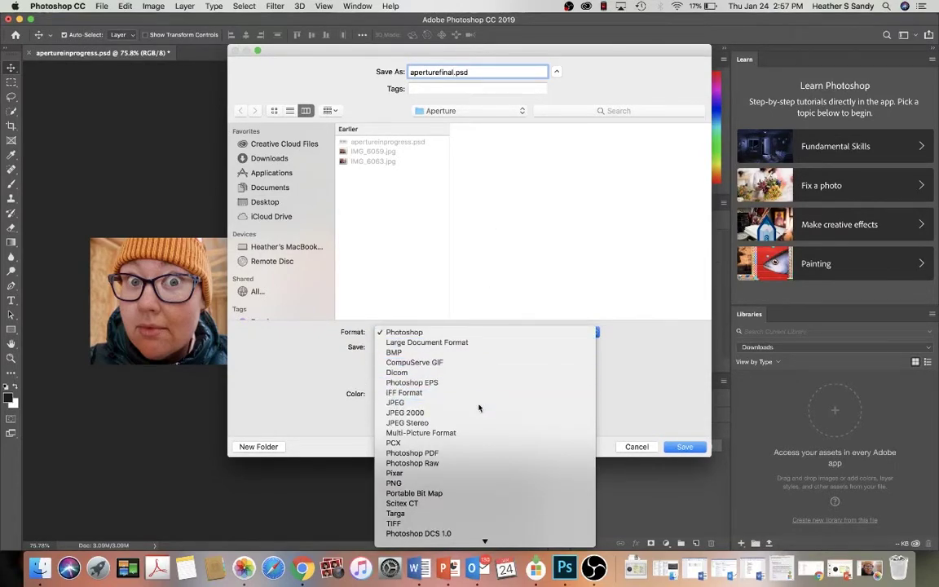
{"action": "left_click", "coordinate": [686, 449]}
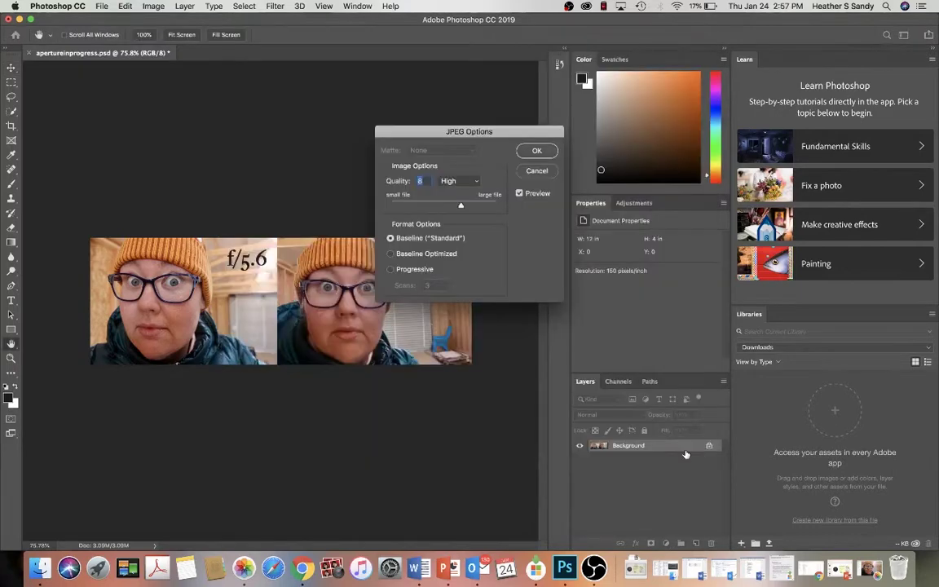
{"action": "left_click", "coordinate": [494, 204]}
- Accept the JPEG Options at quality 12 to write aperturefinal.jpg
{"action": "left_click", "coordinate": [538, 151]}
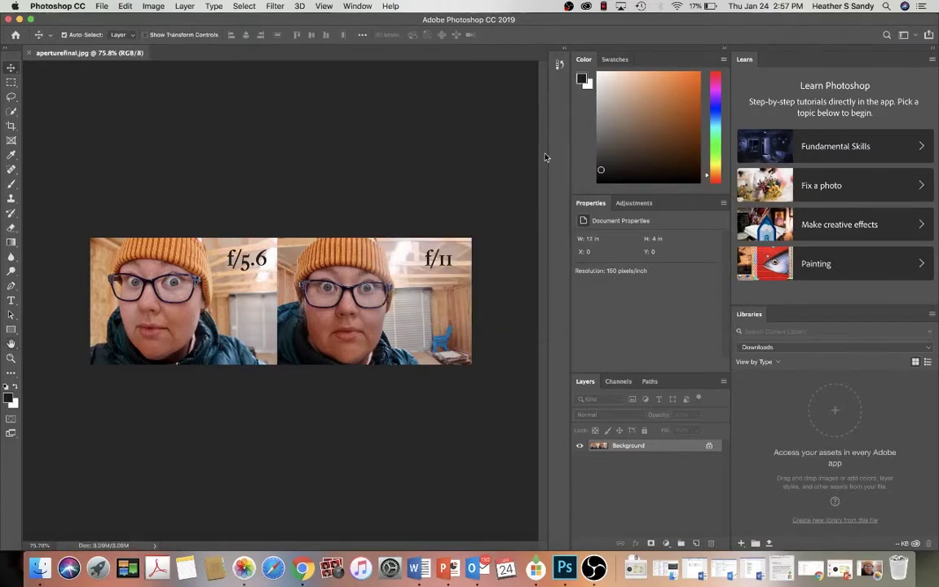